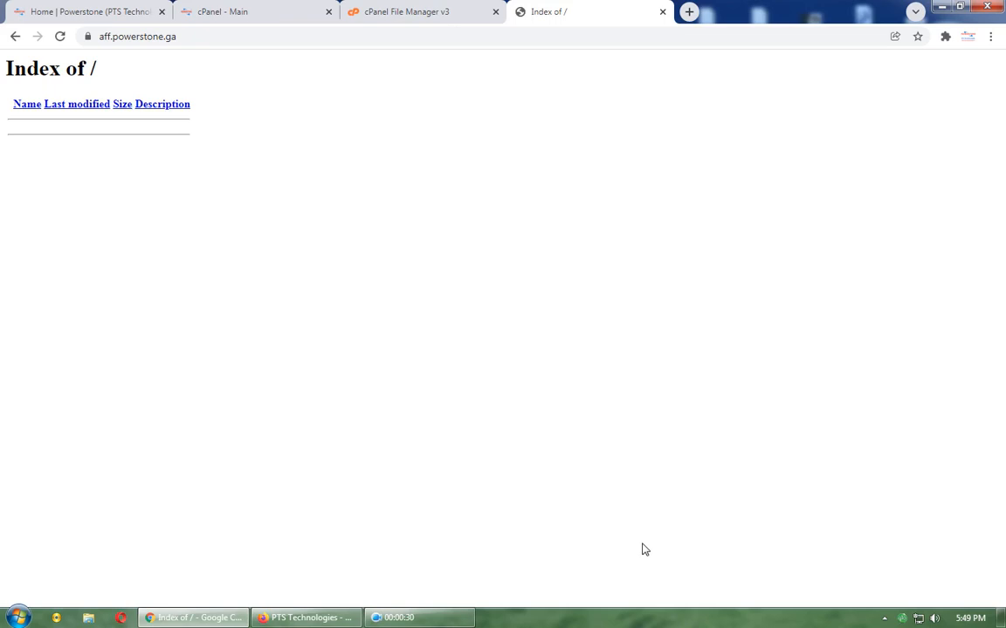
Step: Switch from the empty aff.powerstone.ga directory listing to the 'cPanel - Main' dashboard
{"action": "left_click", "coordinate": [219, 12]}
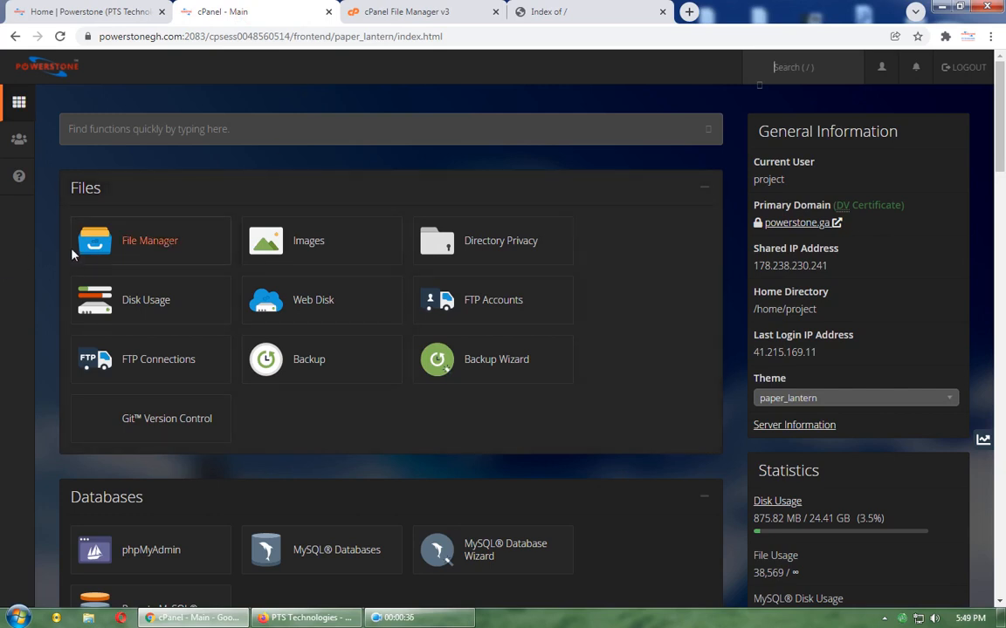
Step: Show File Manager at public_html/aff, where app.zip is the only file, after checking the Index of / tab
{"action": "left_click", "coordinate": [356, 19]}
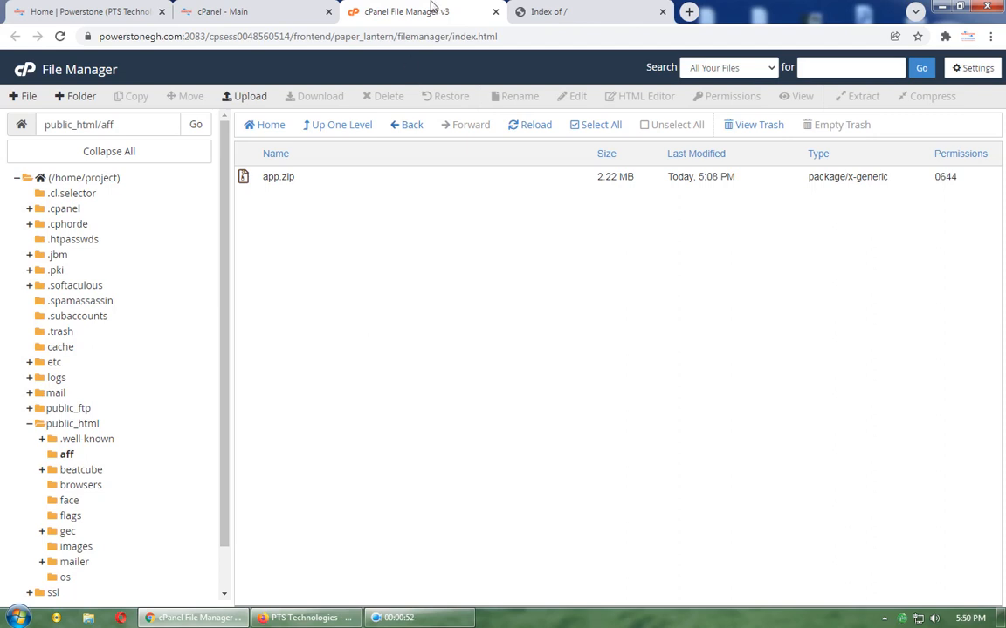
{"action": "left_click", "coordinate": [534, 13]}
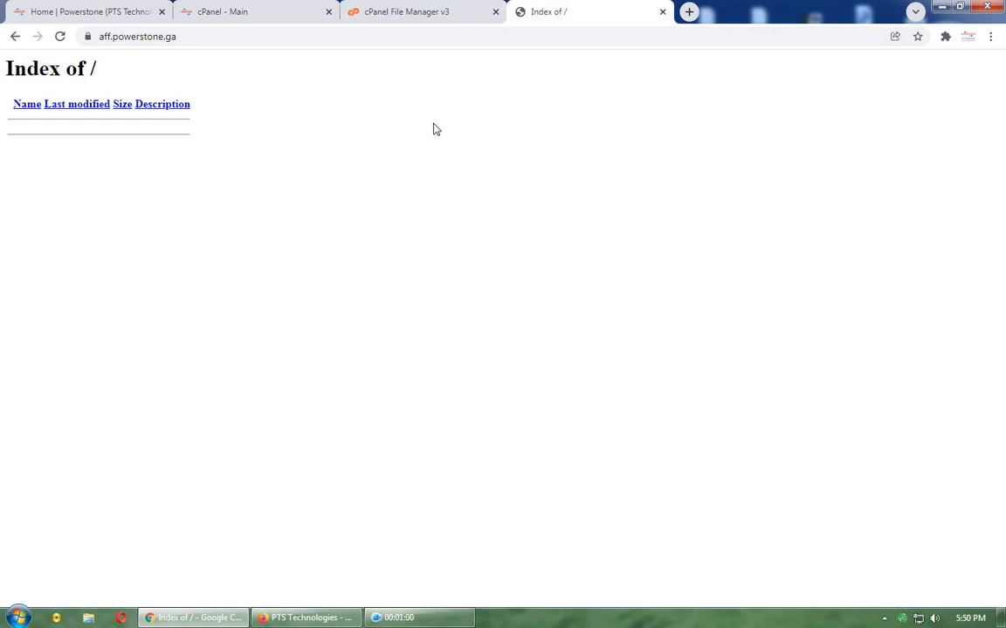
{"action": "left_click", "coordinate": [395, 12]}
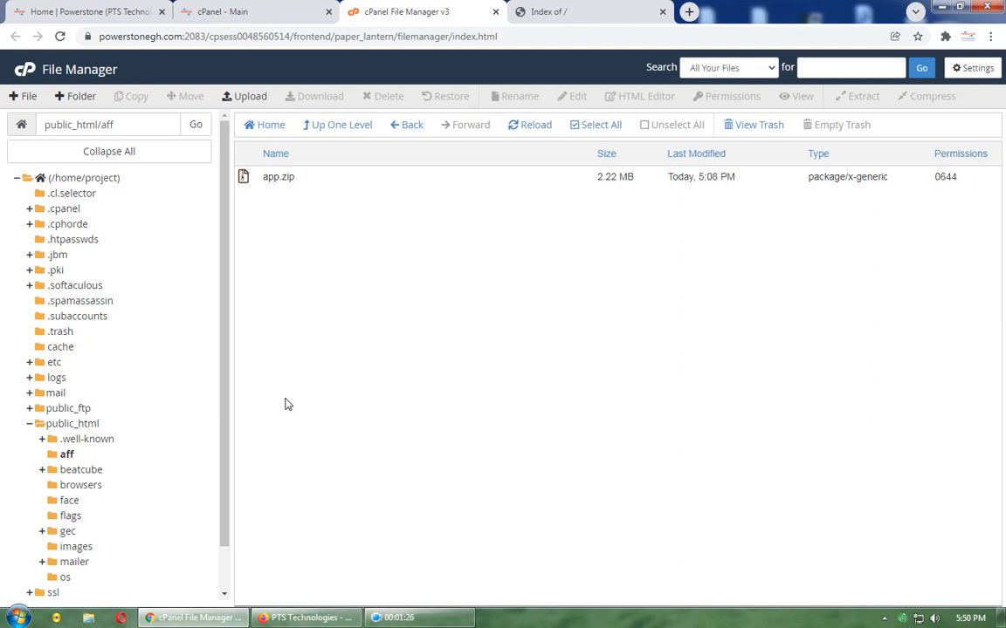
Step: Extract app.zip into public_html/aff after cancelling an accidental Compress dialog, then return to aff.powerstone.ga
{"action": "right_click", "coordinate": [275, 178]}
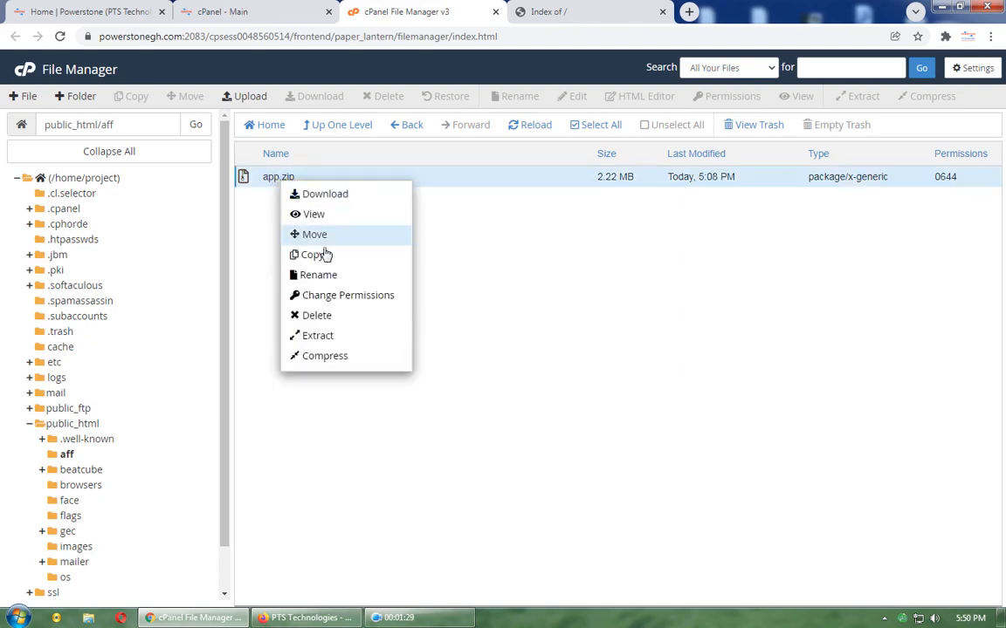
{"action": "left_click", "coordinate": [321, 354]}
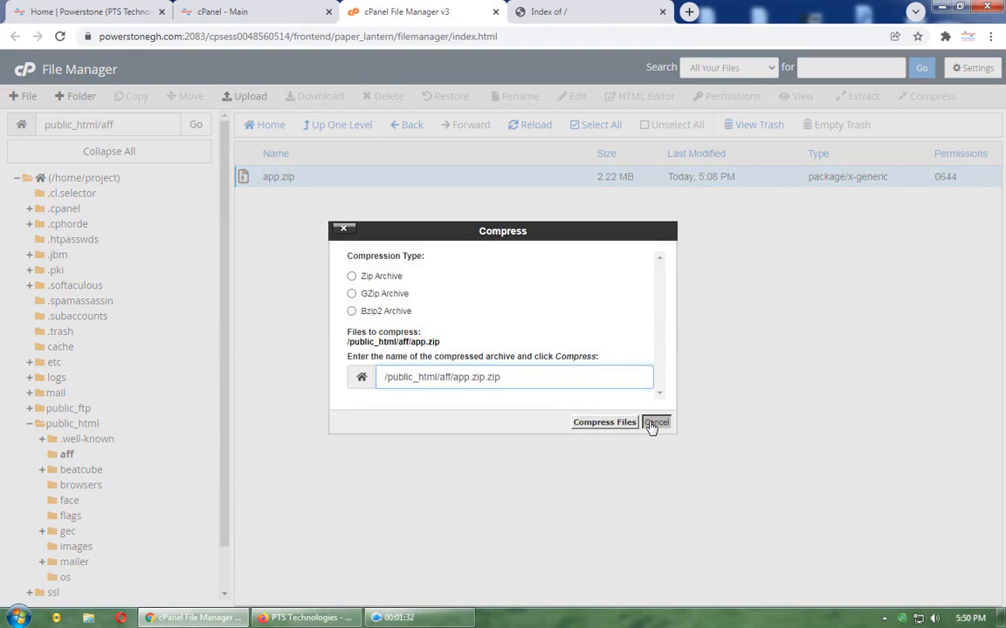
{"action": "left_click", "coordinate": [655, 423]}
{"action": "right_click", "coordinate": [270, 175]}
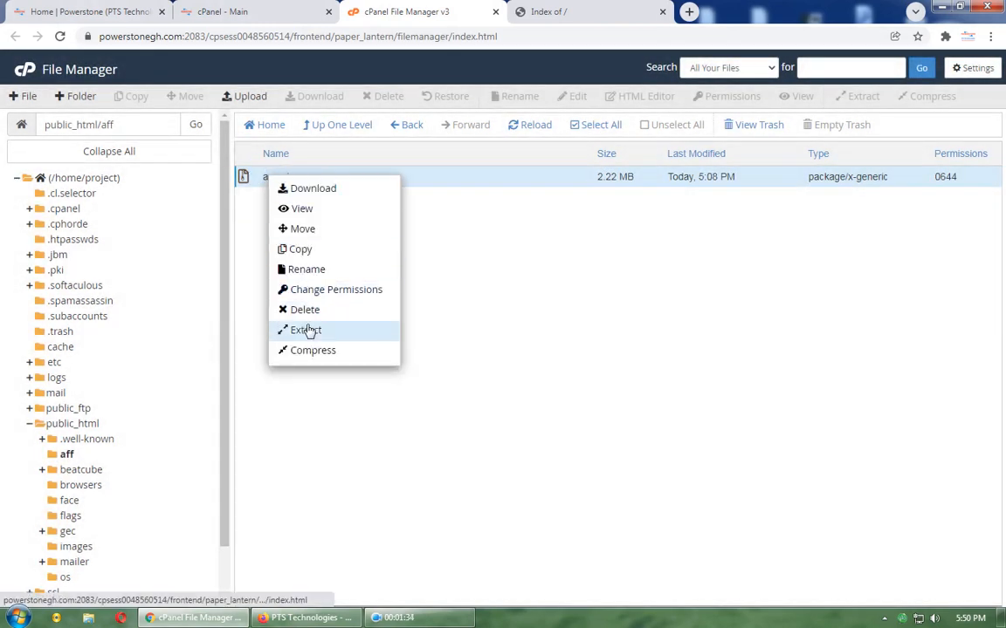
{"action": "left_click", "coordinate": [305, 330]}
{"action": "left_click", "coordinate": [608, 400]}
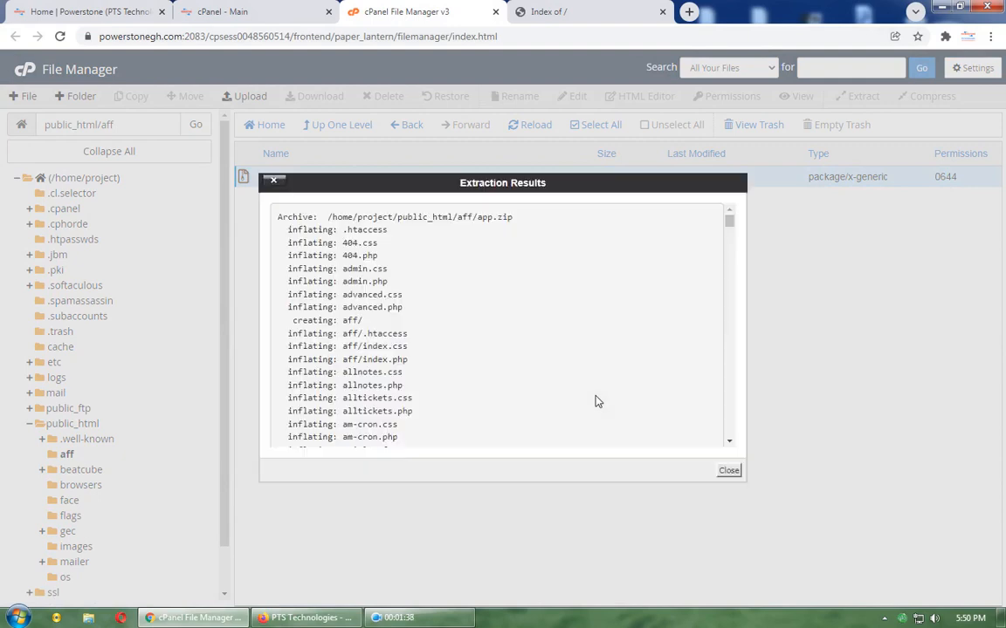
{"action": "left_click", "coordinate": [726, 471]}
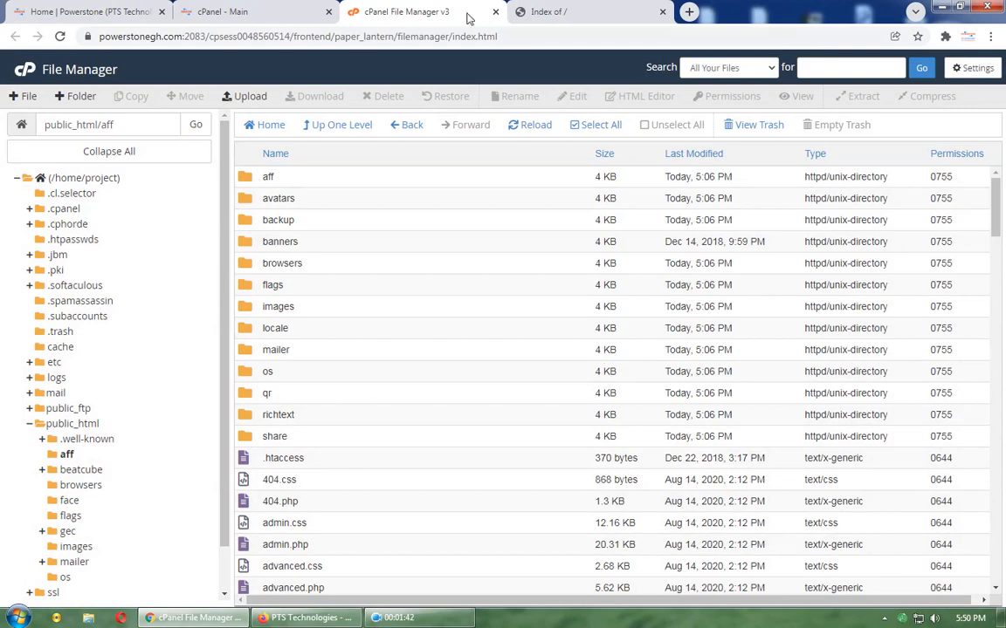
{"action": "left_click", "coordinate": [550, 11]}
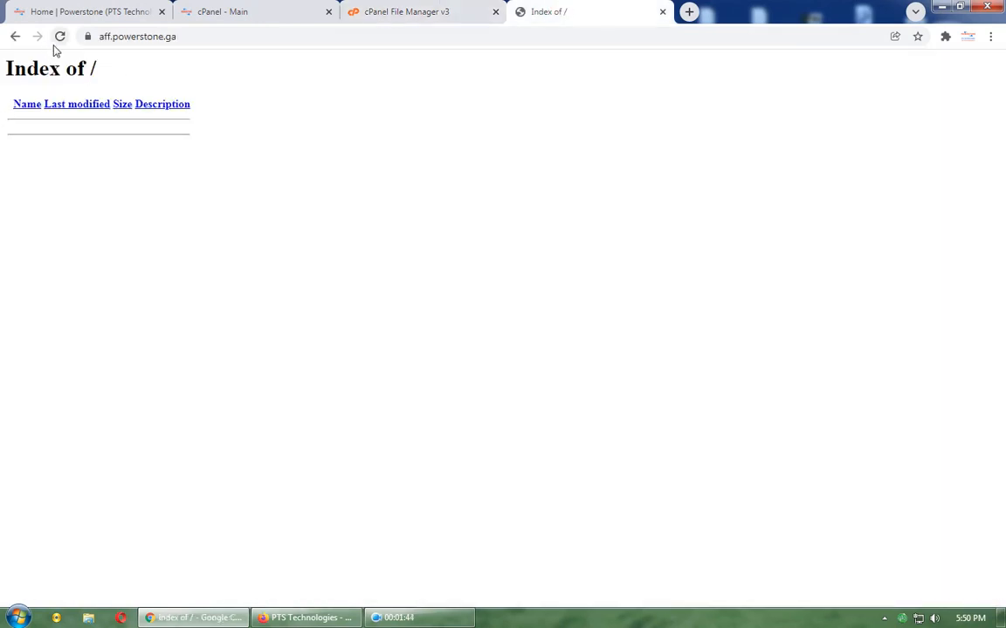
Step: Reload aff.powerstone.ga to load the Affiliate Me installer with all PHP requirements passing
{"action": "left_click", "coordinate": [57, 45]}
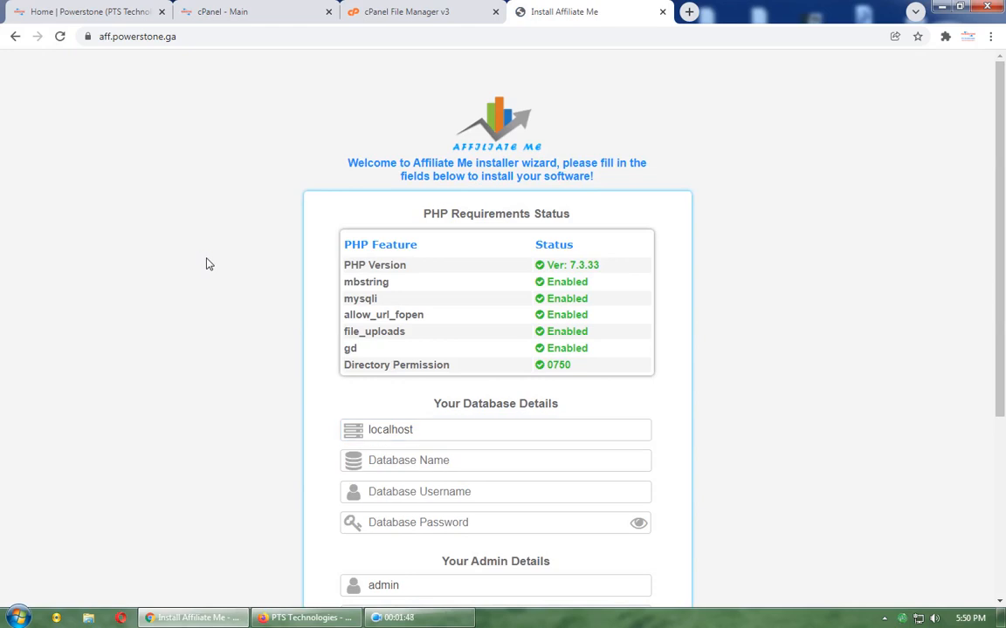
{"action": "scroll", "coordinate": [206, 263], "scroll_direction": "down", "scroll_amount": 4}
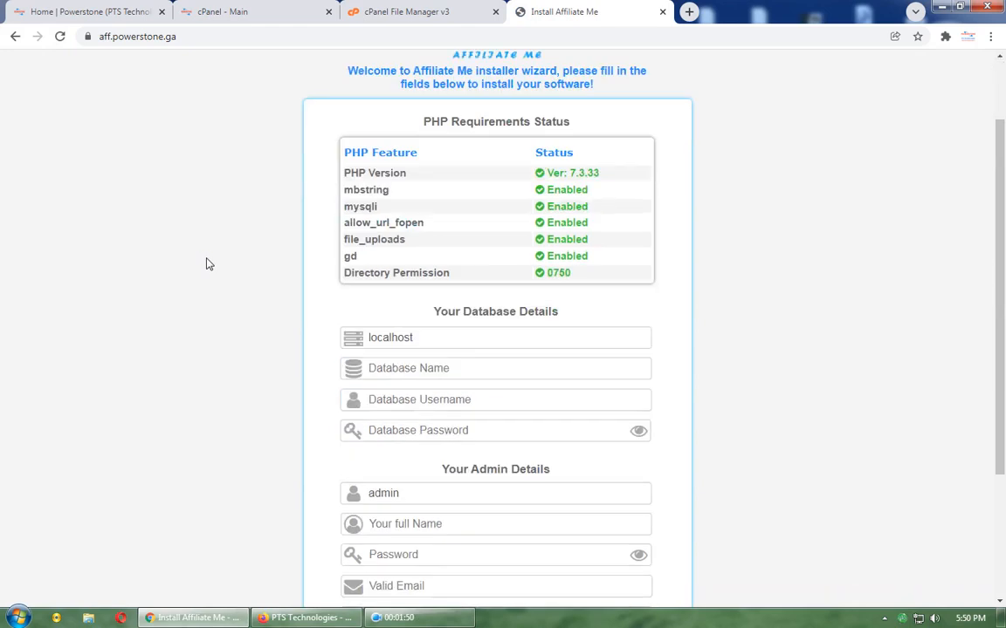
{"action": "scroll", "coordinate": [207, 264], "scroll_direction": "up", "scroll_amount": 4}
{"action": "left_click", "coordinate": [384, 11]}
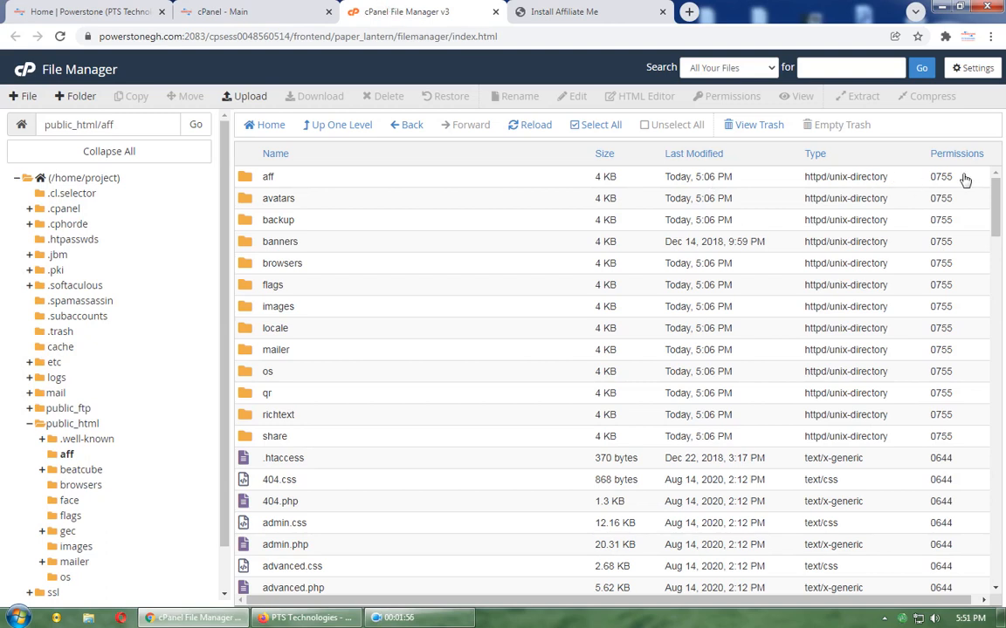
{"action": "left_click", "coordinate": [586, 18]}
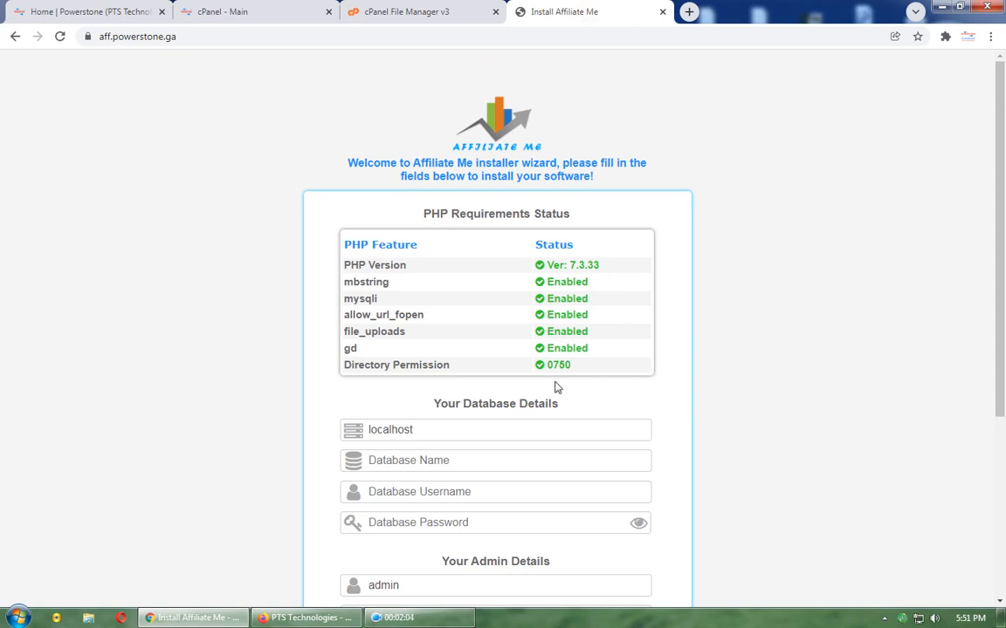
{"action": "left_click", "coordinate": [442, 22]}
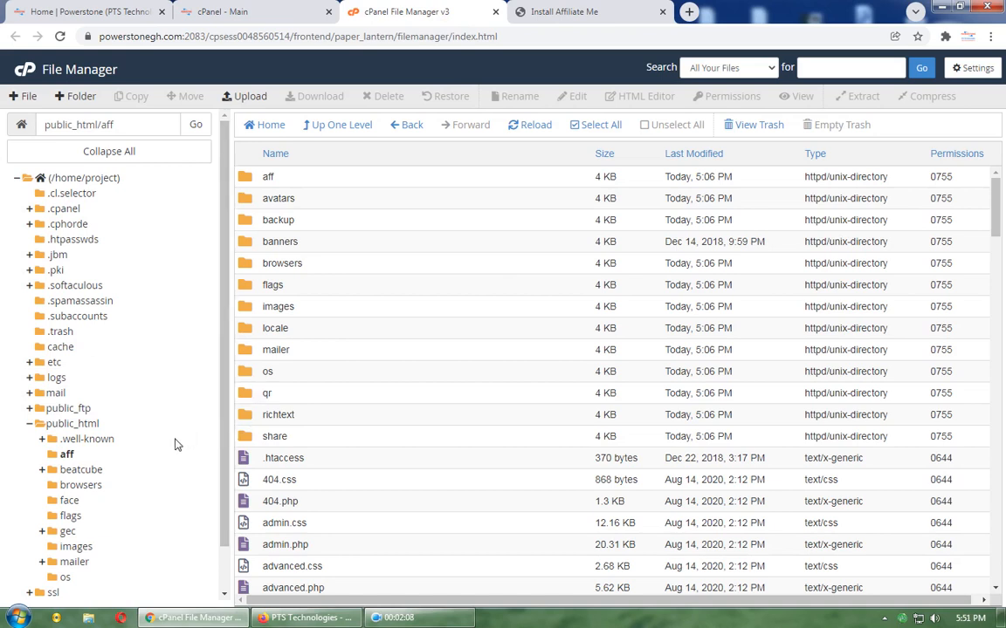
{"action": "left_click", "coordinate": [80, 425]}
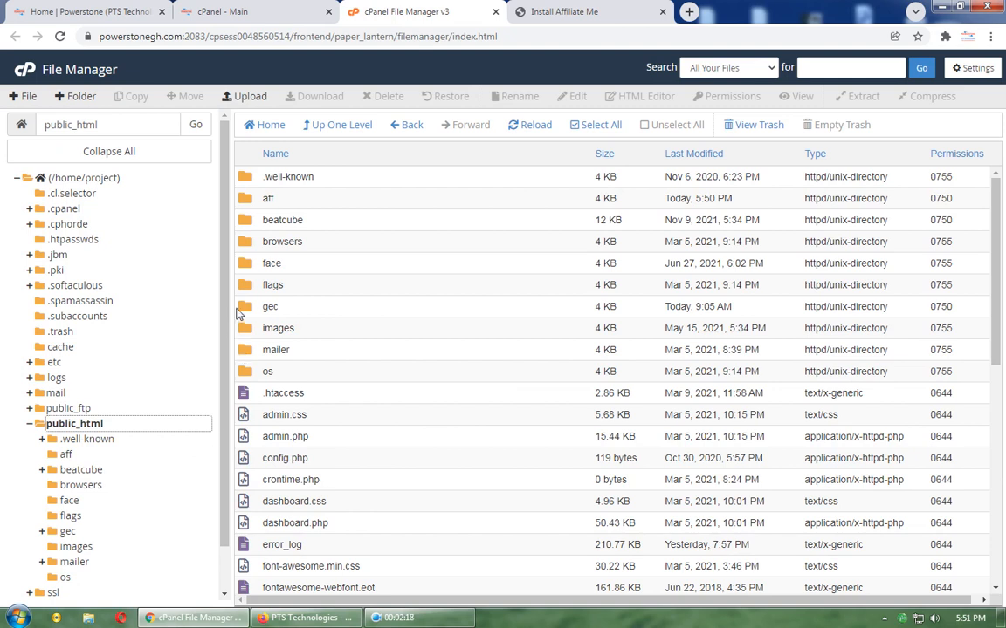
{"action": "left_click", "coordinate": [587, 10]}
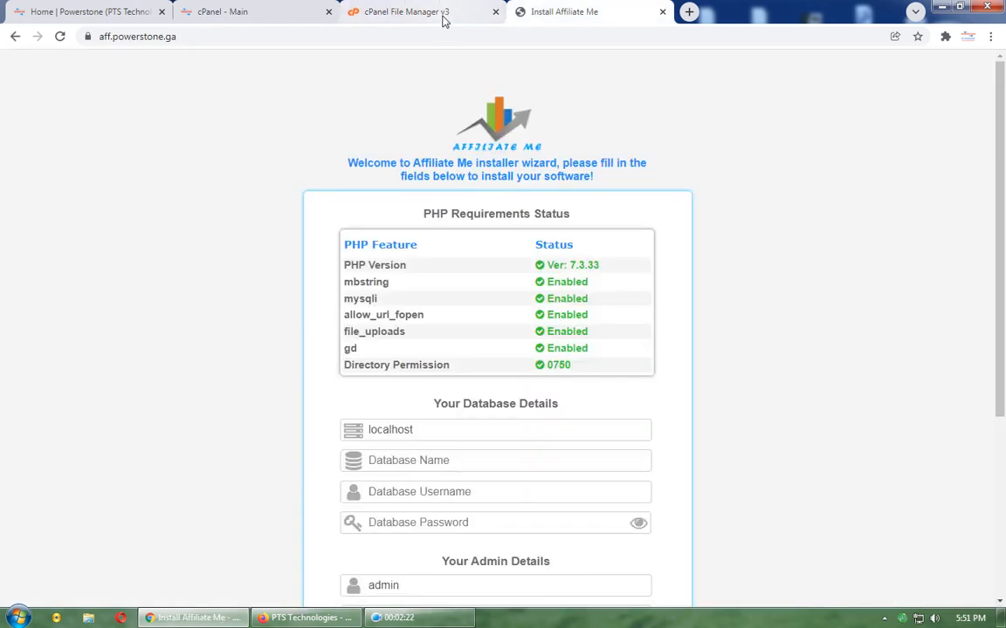
{"action": "left_click", "coordinate": [400, 12]}
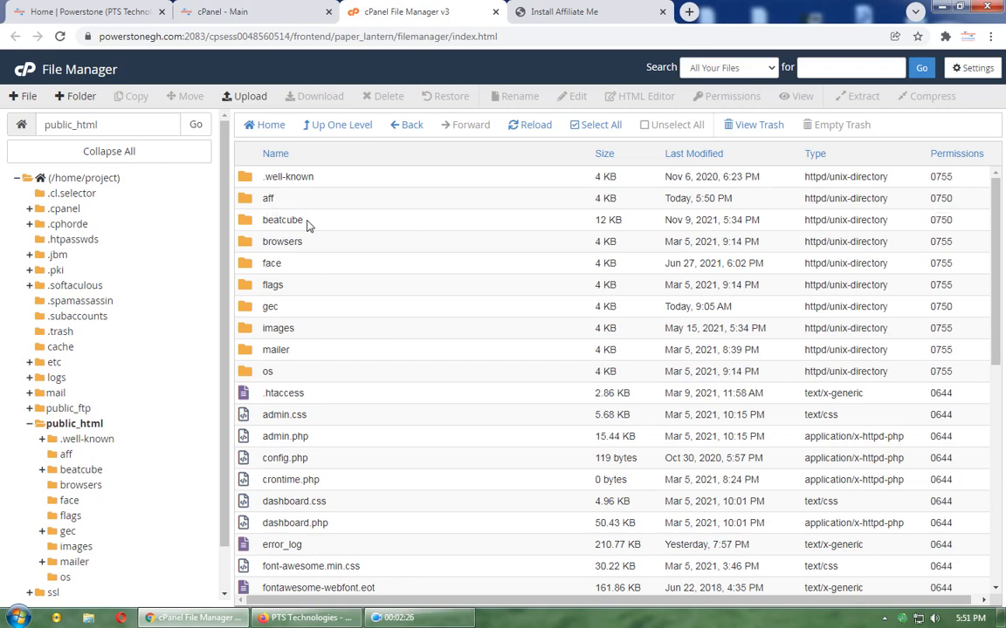
{"action": "double_click", "coordinate": [246, 201]}
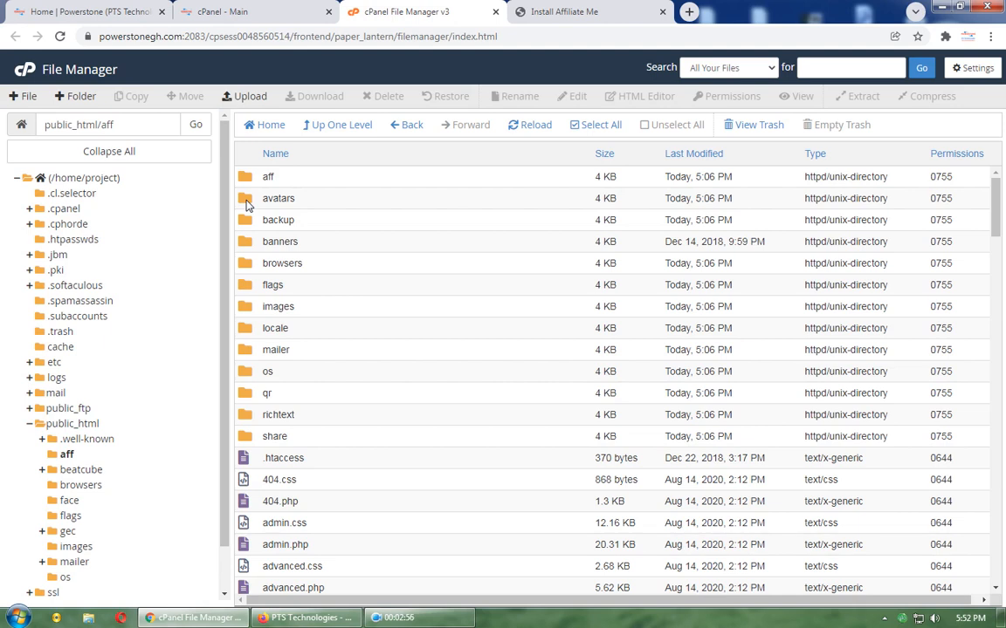
Step: From the cPanel dashboard's Databases section, start the MySQL Database Wizard
{"action": "left_click", "coordinate": [229, 10]}
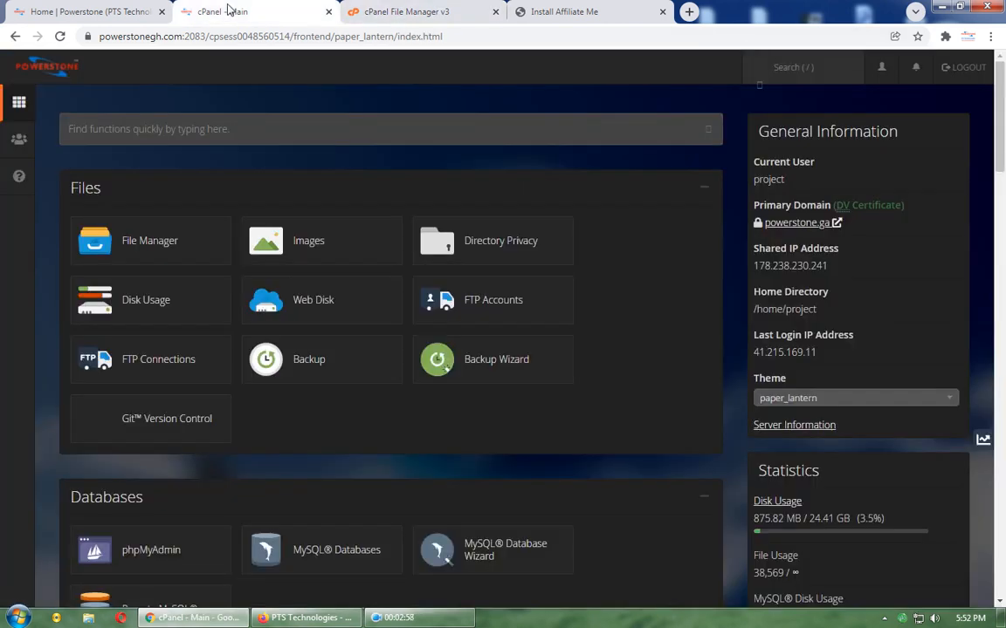
{"action": "scroll", "coordinate": [650, 263], "scroll_direction": "down", "scroll_amount": 4}
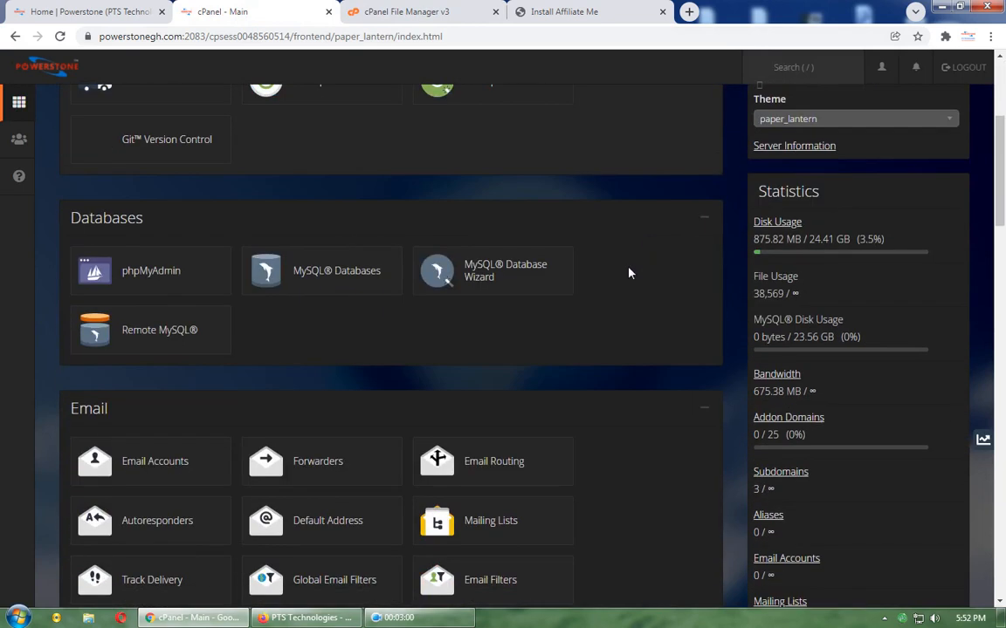
{"action": "left_click", "coordinate": [530, 273]}
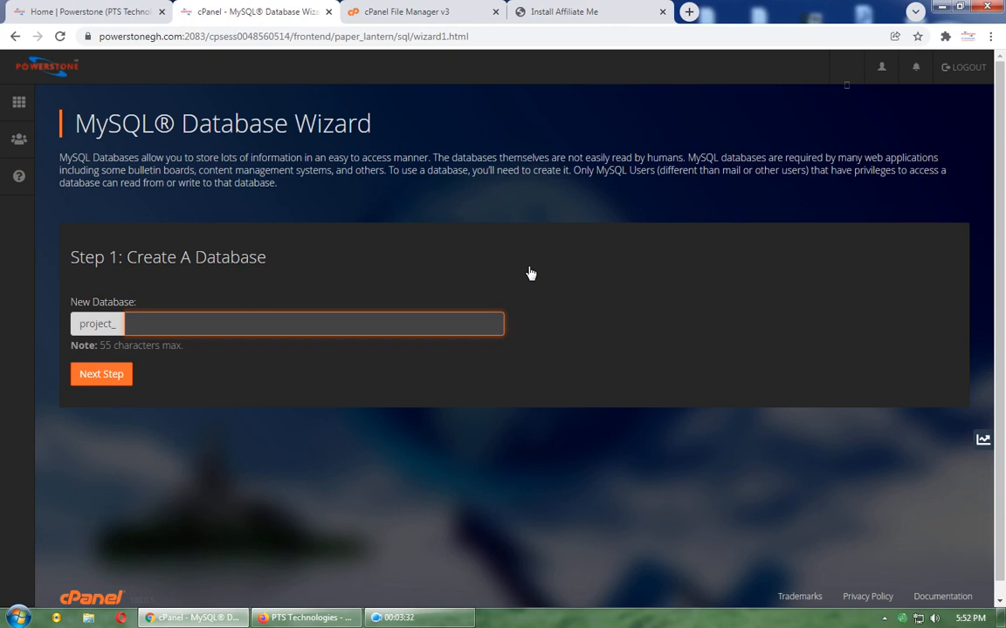
Step: Create database project_pt and user project_pt with a copied Very Strong generated password
{"action": "type", "text": "pt"}
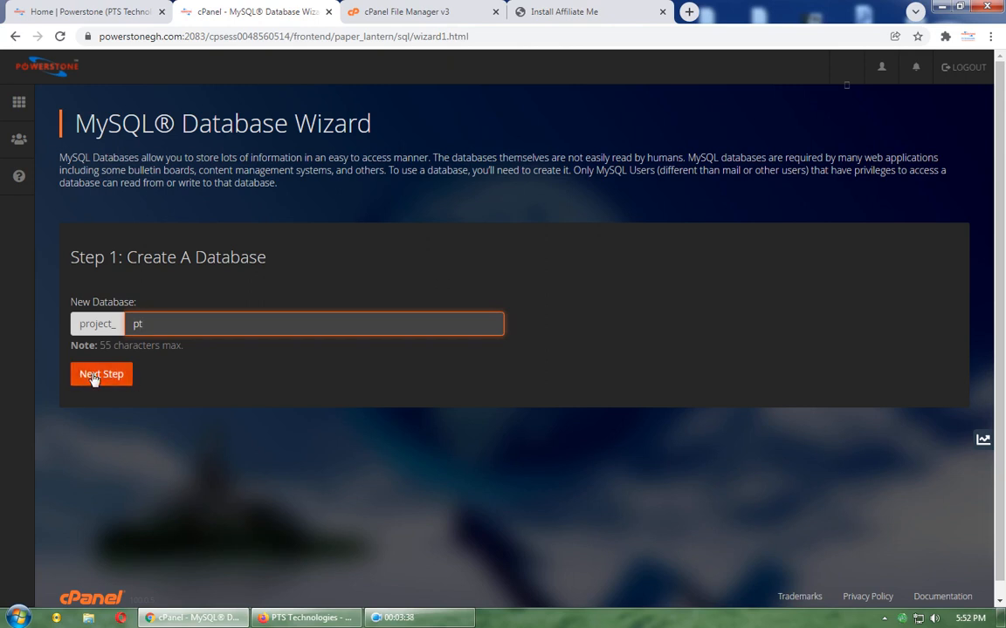
{"action": "left_click", "coordinate": [93, 375]}
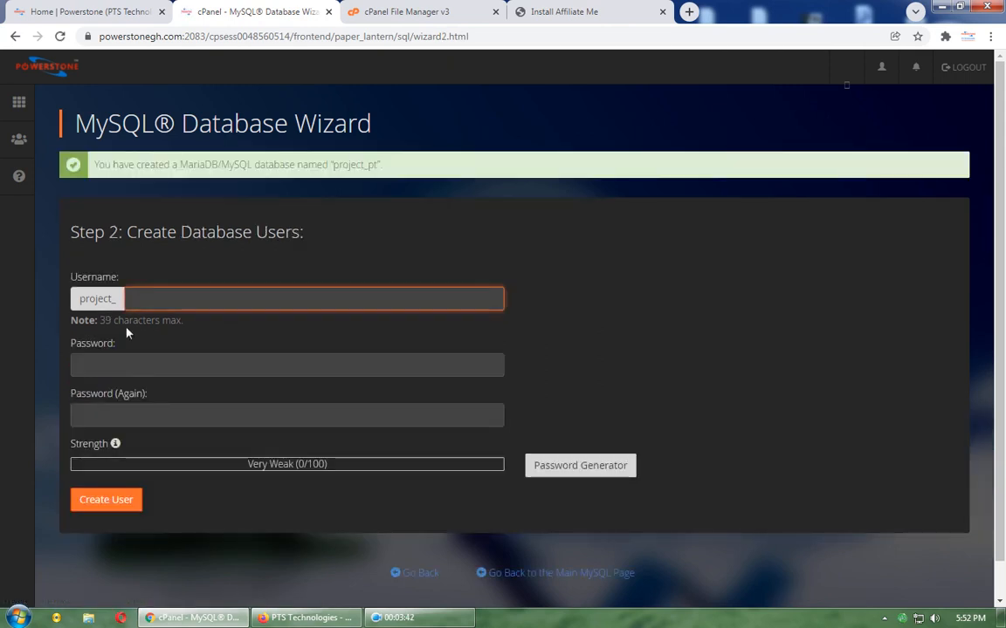
{"action": "type", "text": "pt"}
{"action": "left_click", "coordinate": [584, 468]}
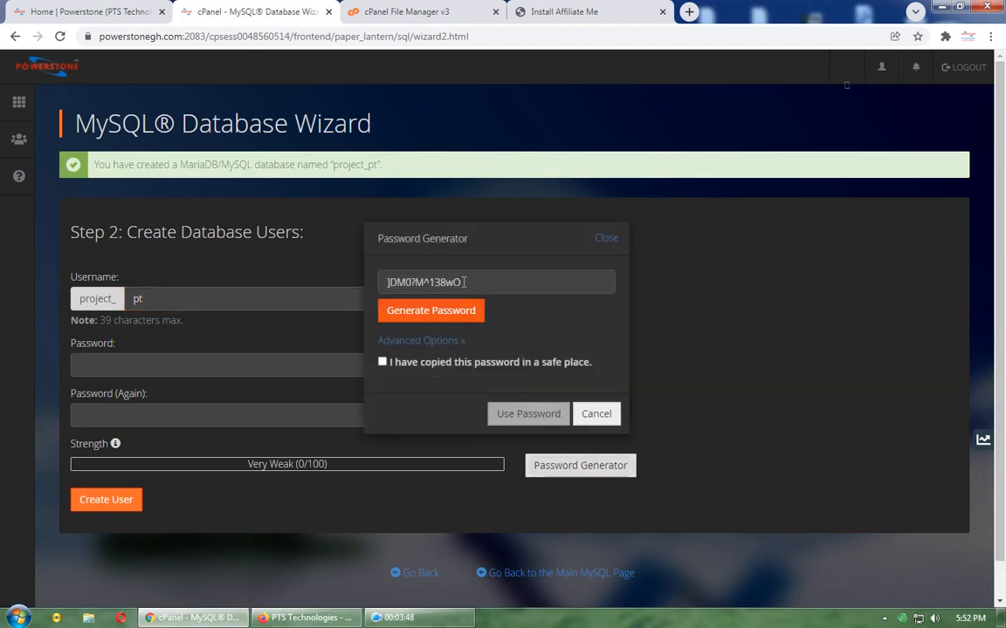
{"action": "left_click_drag", "start_coordinate": [478, 279], "coordinate": [324, 280]}
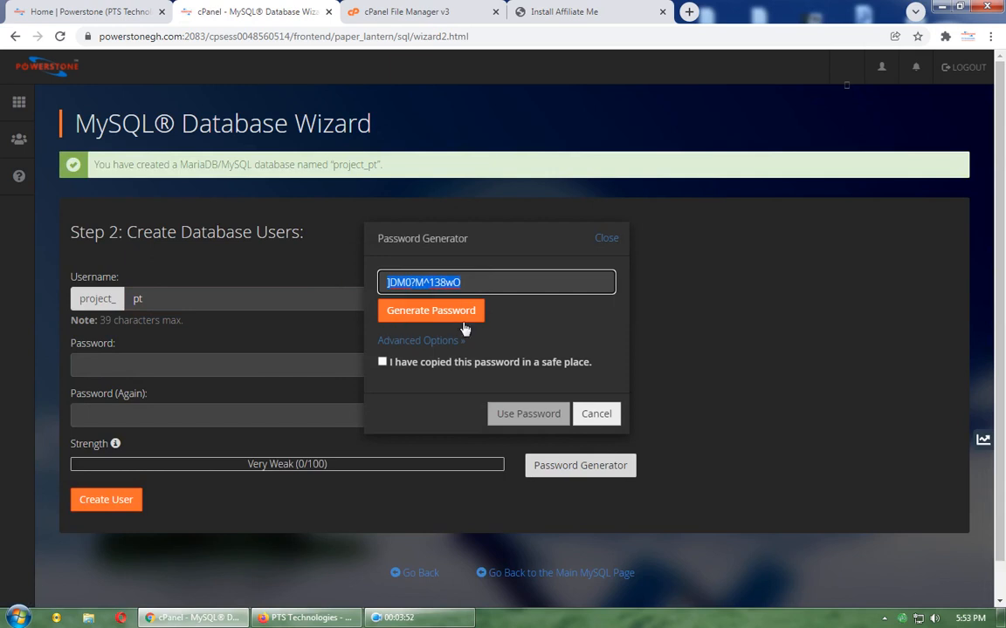
{"action": "left_click", "coordinate": [383, 362]}
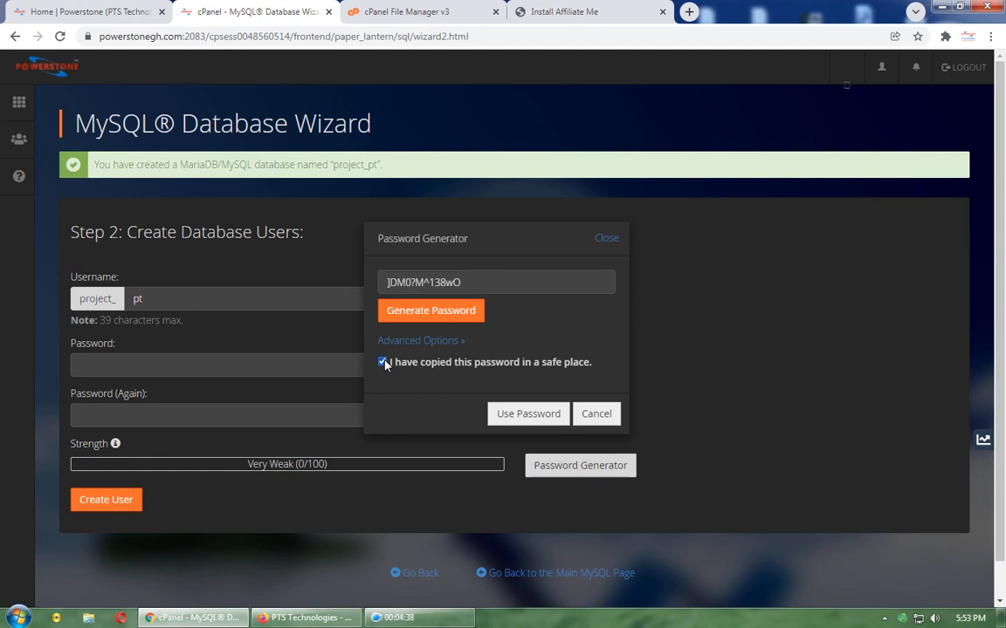
{"action": "left_click", "coordinate": [537, 414]}
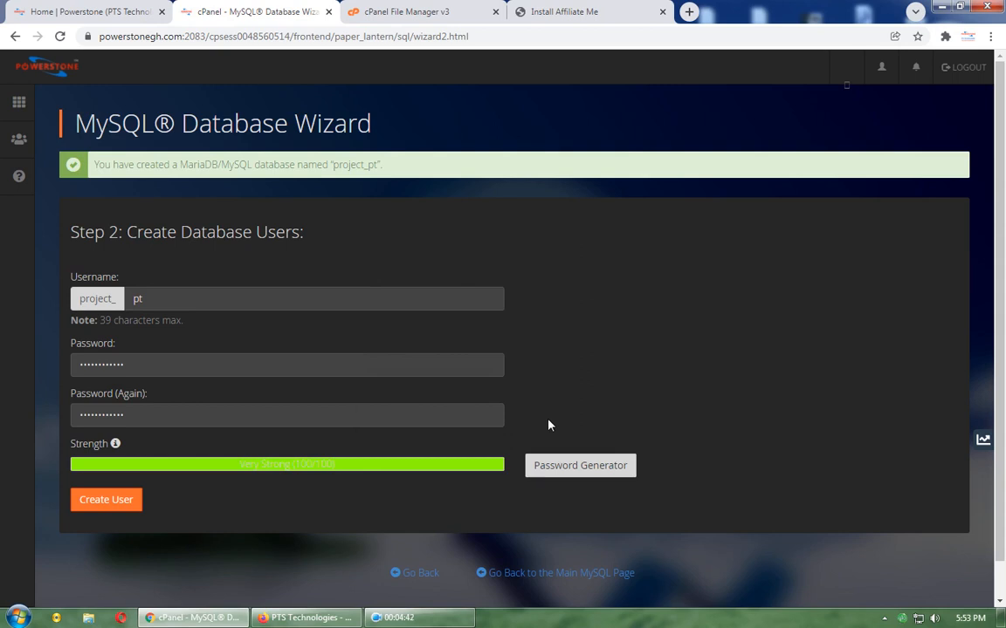
{"action": "left_click", "coordinate": [130, 501]}
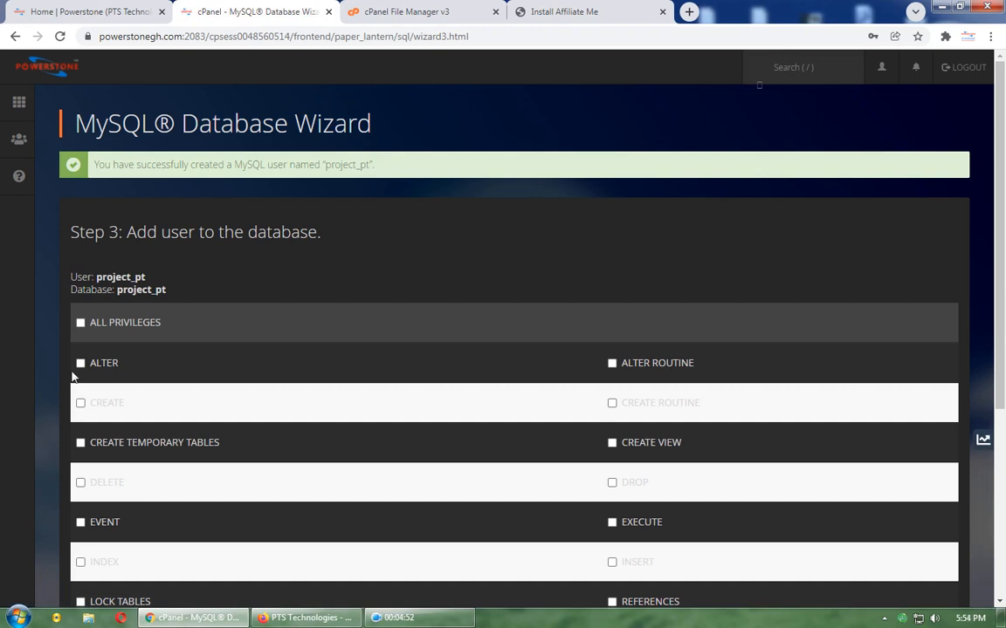
Step: Grant user project_pt ALL PRIVILEGES on database project_pt, then return to the Affiliate Me installer
{"action": "left_click", "coordinate": [80, 323]}
{"action": "scroll", "coordinate": [245, 304], "scroll_direction": "down", "scroll_amount": 3}
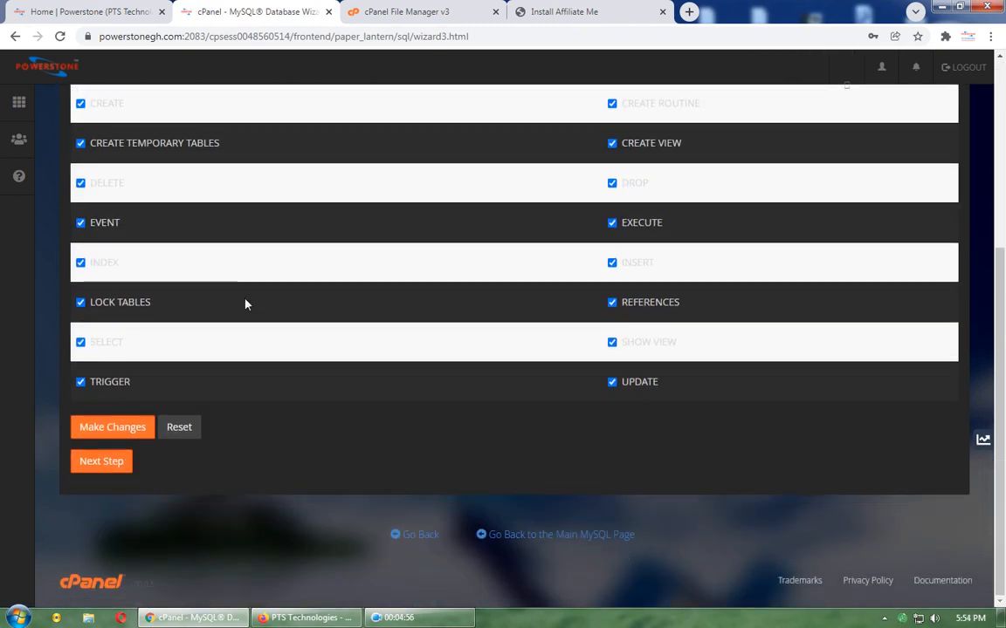
{"action": "left_click", "coordinate": [100, 468]}
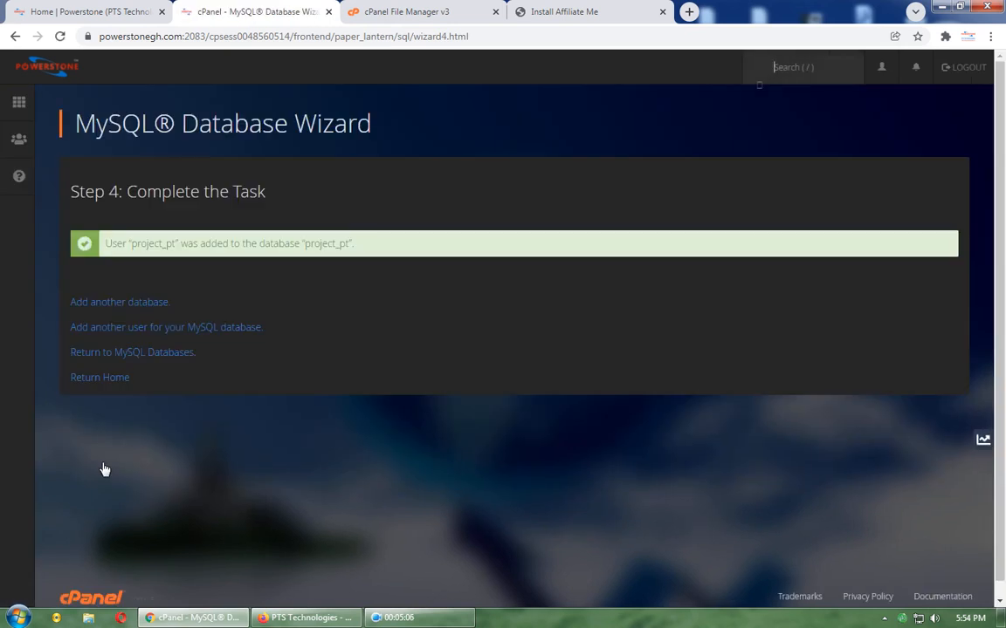
{"action": "left_click", "coordinate": [565, 12]}
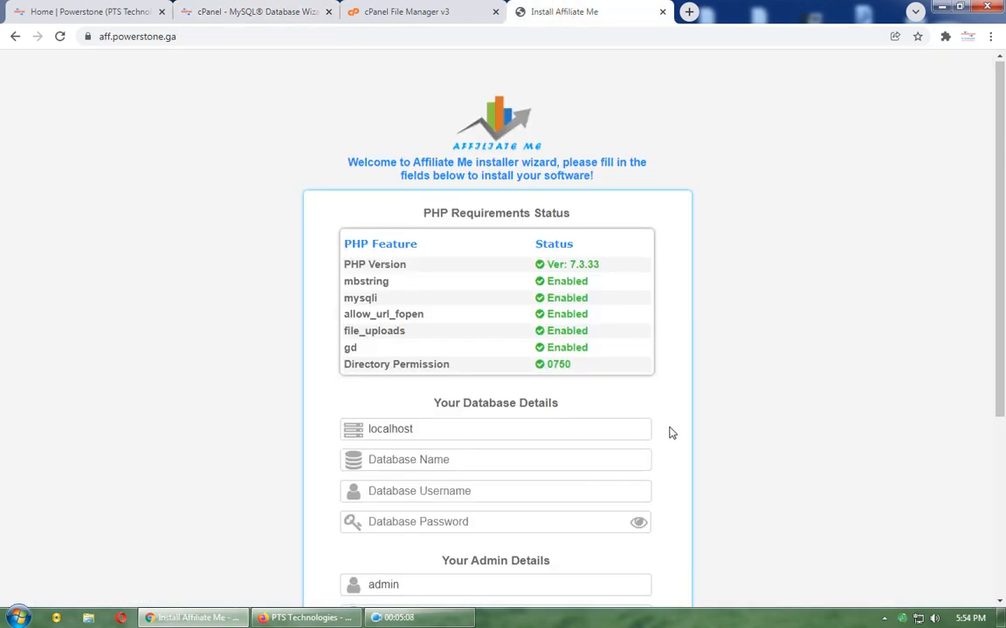
Step: Enter the pasted database password, database name project_pt and database username project_pt
{"action": "scroll", "coordinate": [668, 431], "scroll_direction": "down", "scroll_amount": 2}
{"action": "left_click", "coordinate": [467, 385]}
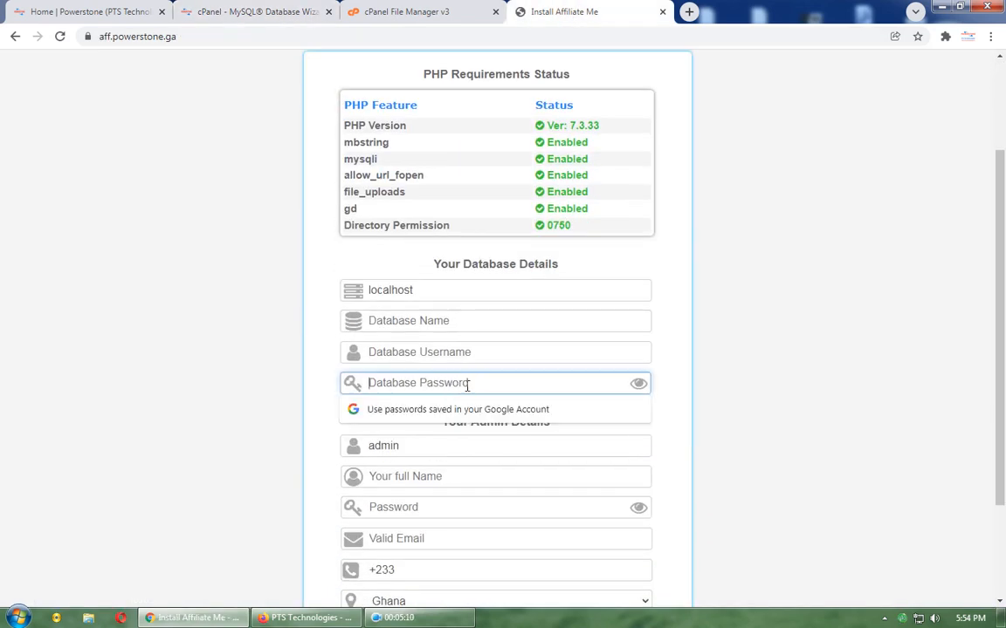
{"action": "key", "text": "ctrl+v"}
{"action": "left_click", "coordinate": [636, 388]}
{"action": "left_click", "coordinate": [636, 389]}
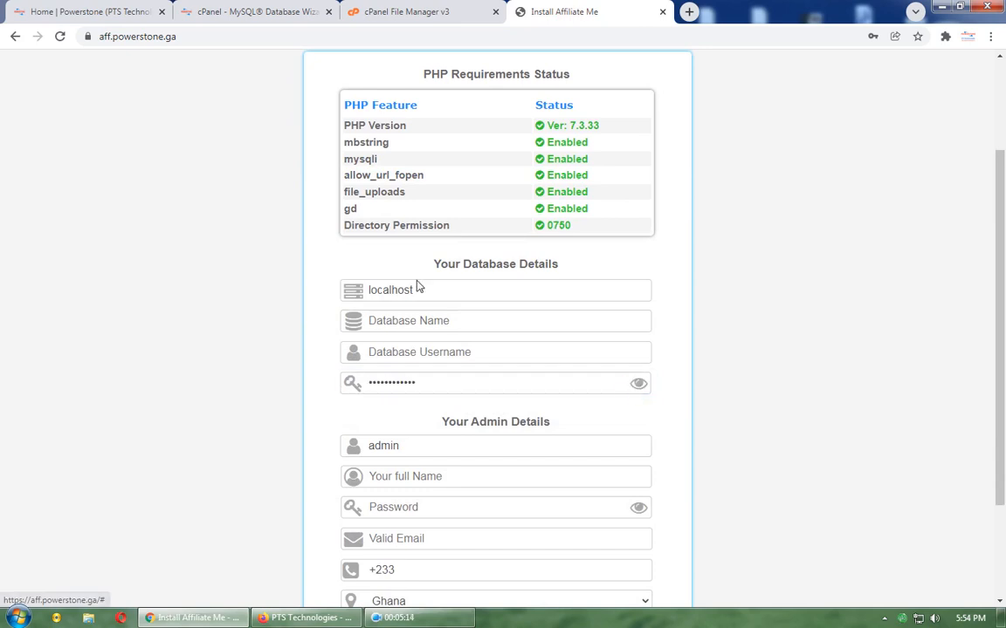
{"action": "left_click", "coordinate": [419, 322]}
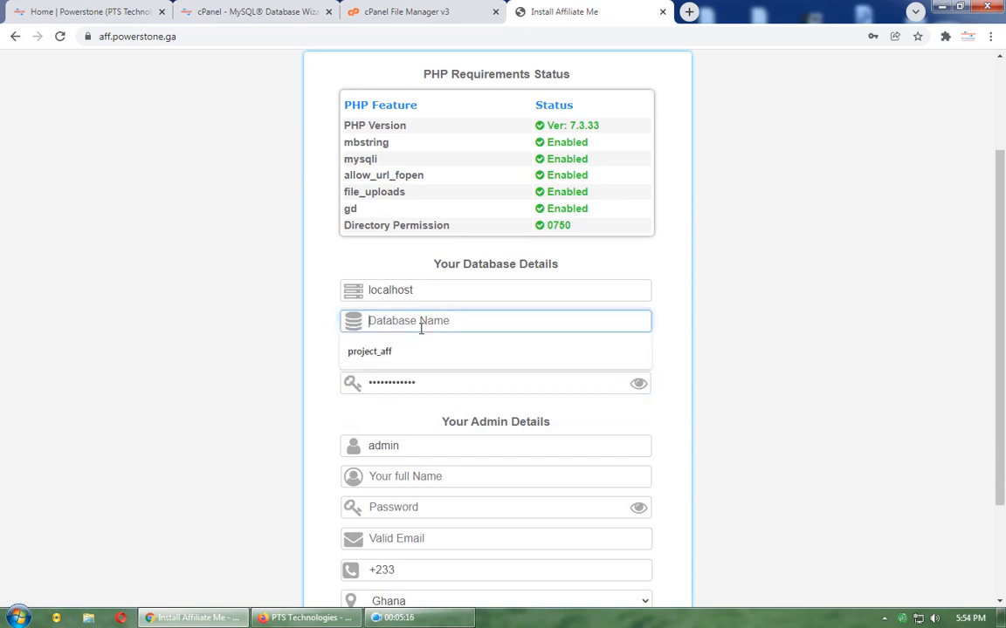
{"action": "left_click", "coordinate": [451, 353]}
{"action": "key", "text": "BackSpace"}
{"action": "key", "text": "BackSpace"}
{"action": "key", "text": "BackSpace"}
{"action": "type", "text": "pt"}
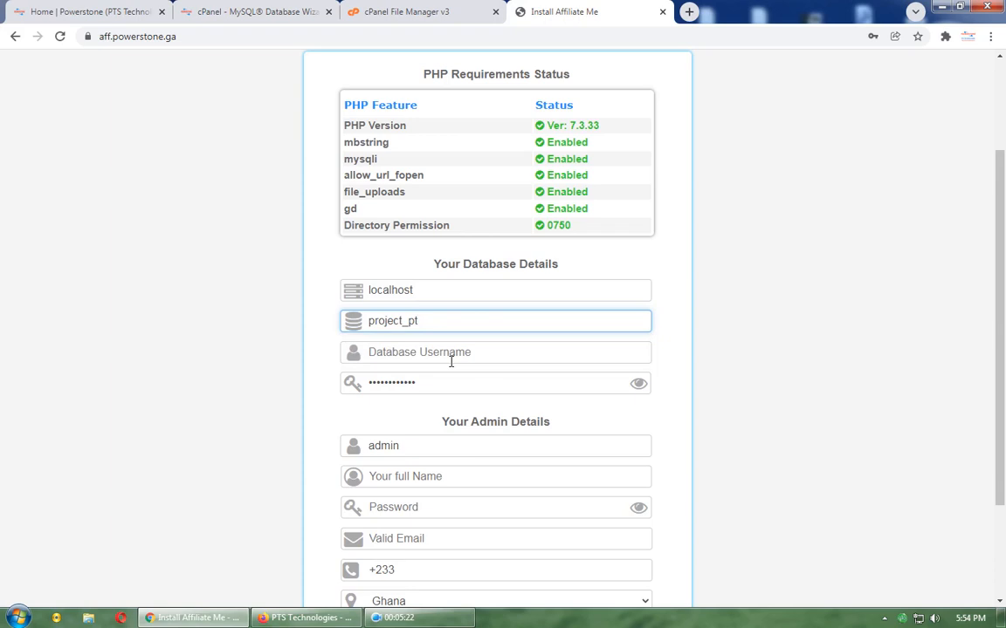
{"action": "left_click_drag", "start_coordinate": [446, 318], "coordinate": [290, 311]}
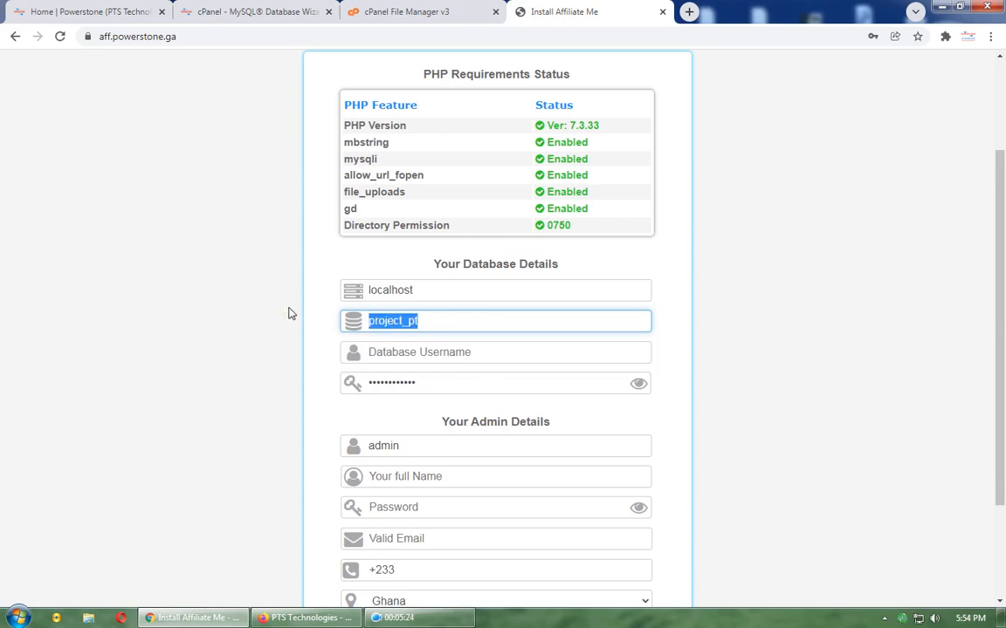
{"action": "key", "text": "ctrl+c"}
{"action": "left_click", "coordinate": [395, 352]}
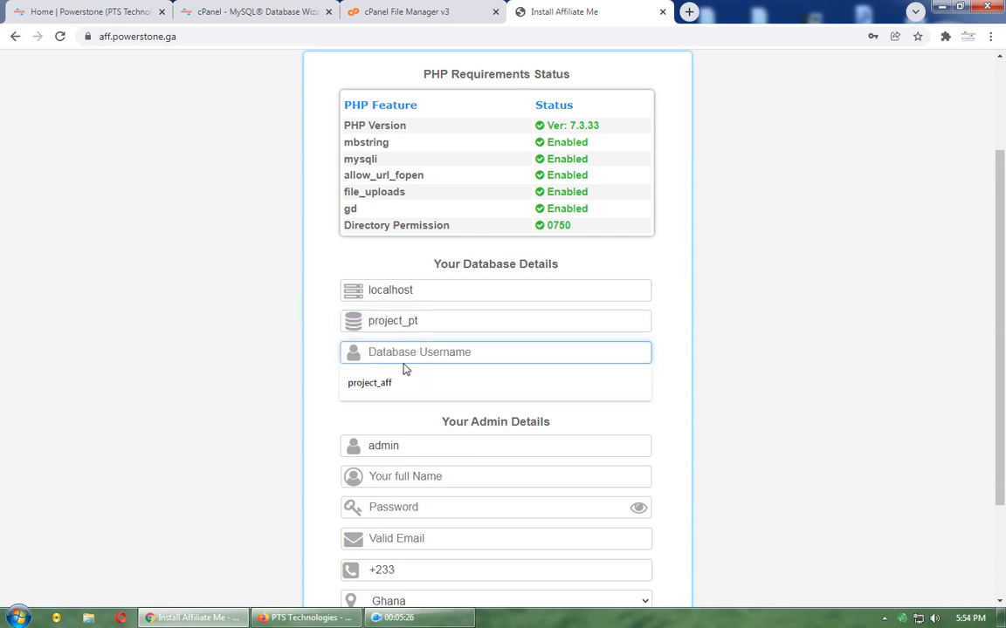
{"action": "key", "text": "ctrl+v"}
{"action": "left_click", "coordinate": [724, 308]}
{"action": "scroll", "coordinate": [724, 308], "scroll_direction": "down", "scroll_amount": 3}
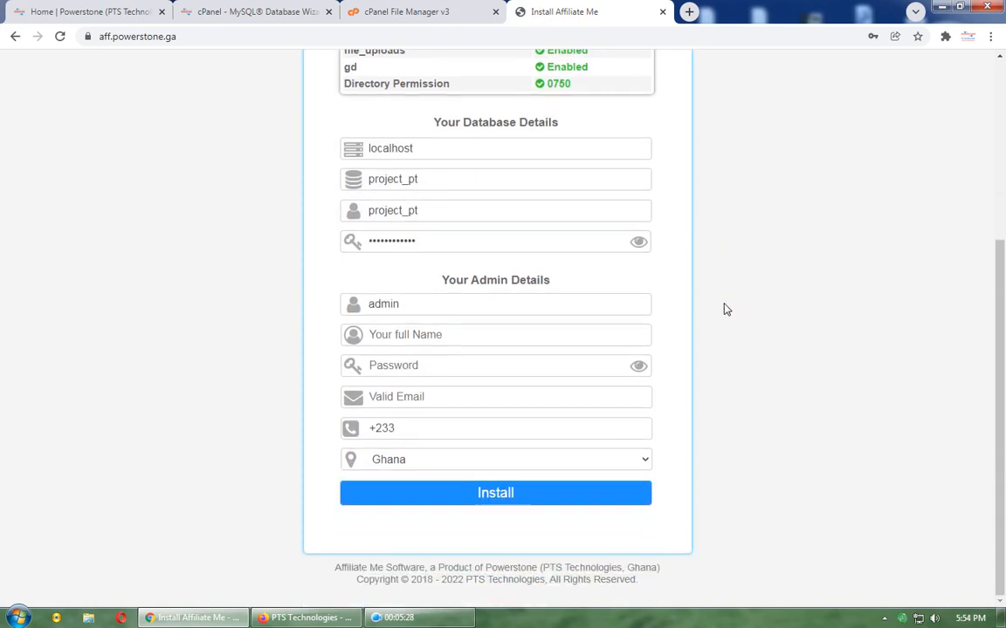
Step: Fill in the admin's full name, password and e-mail, then run the installation
{"action": "left_click", "coordinate": [444, 336]}
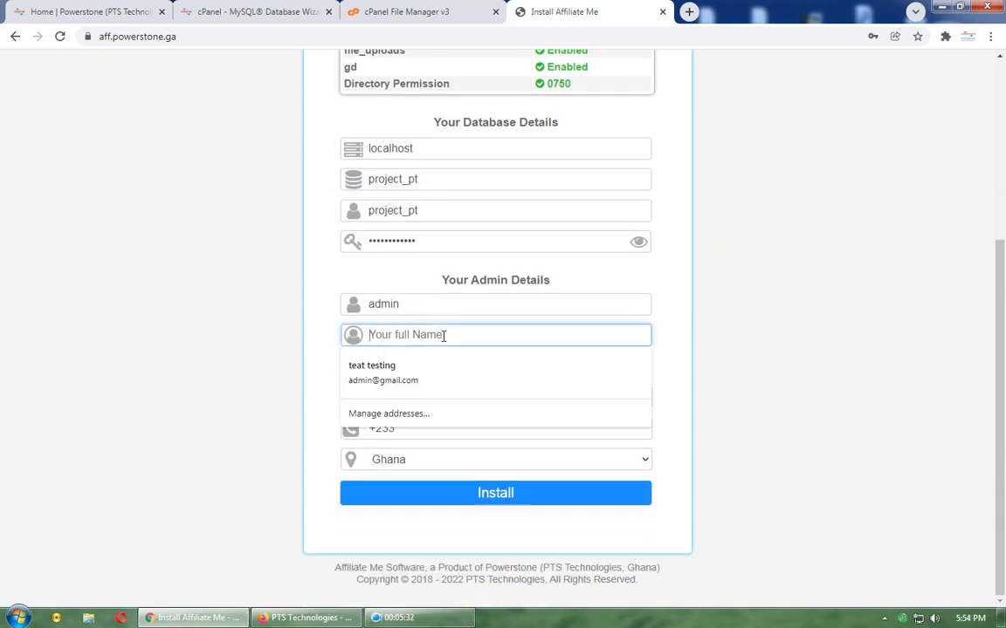
{"action": "type", "text": "pt"}
{"action": "left_click", "coordinate": [404, 365]}
{"action": "left_click", "coordinate": [432, 365]}
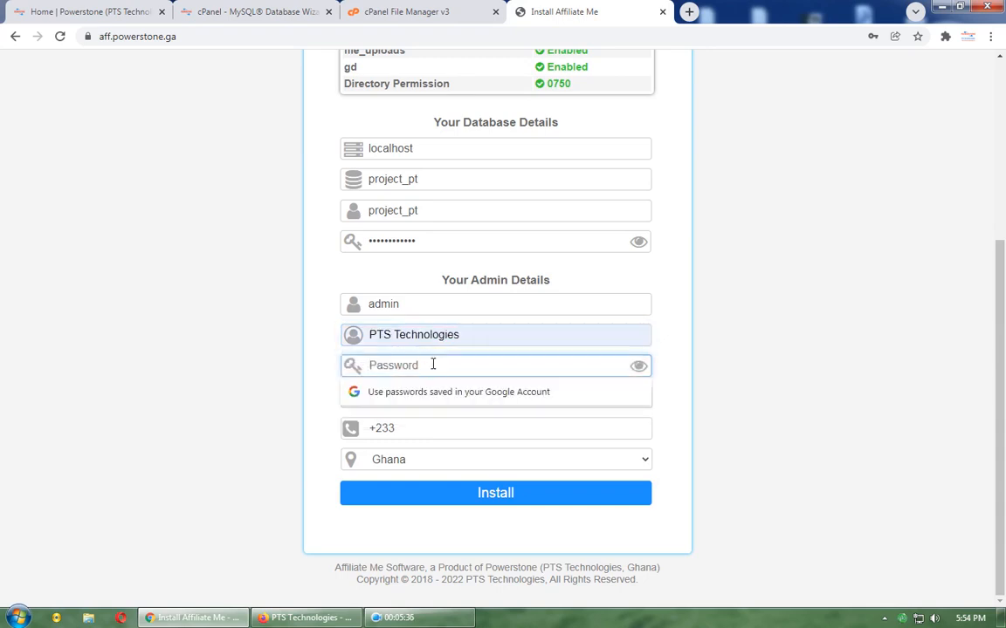
{"action": "type", "text": "1234"}
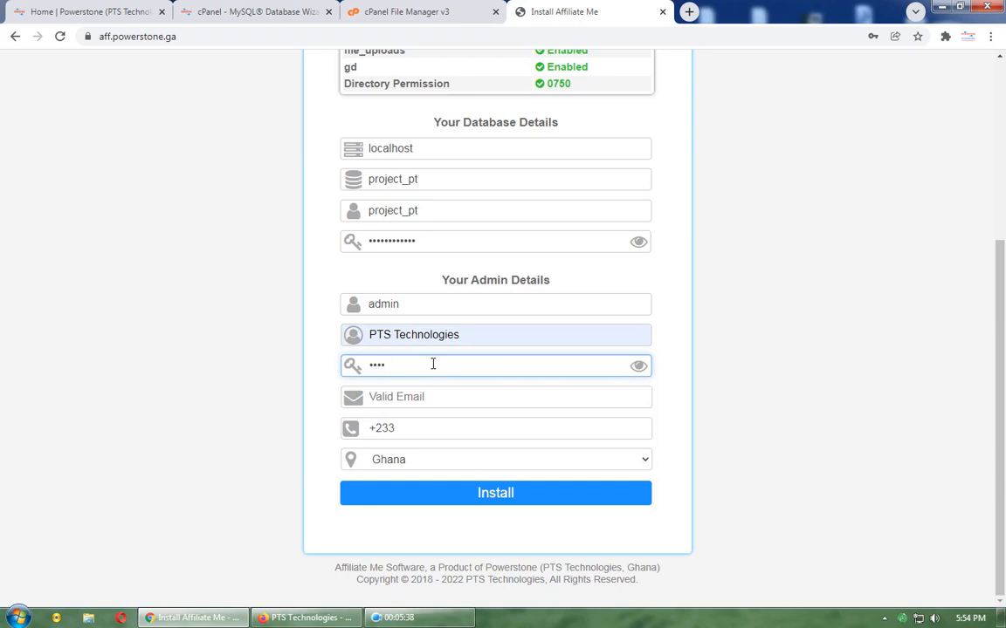
{"action": "left_click", "coordinate": [458, 395]}
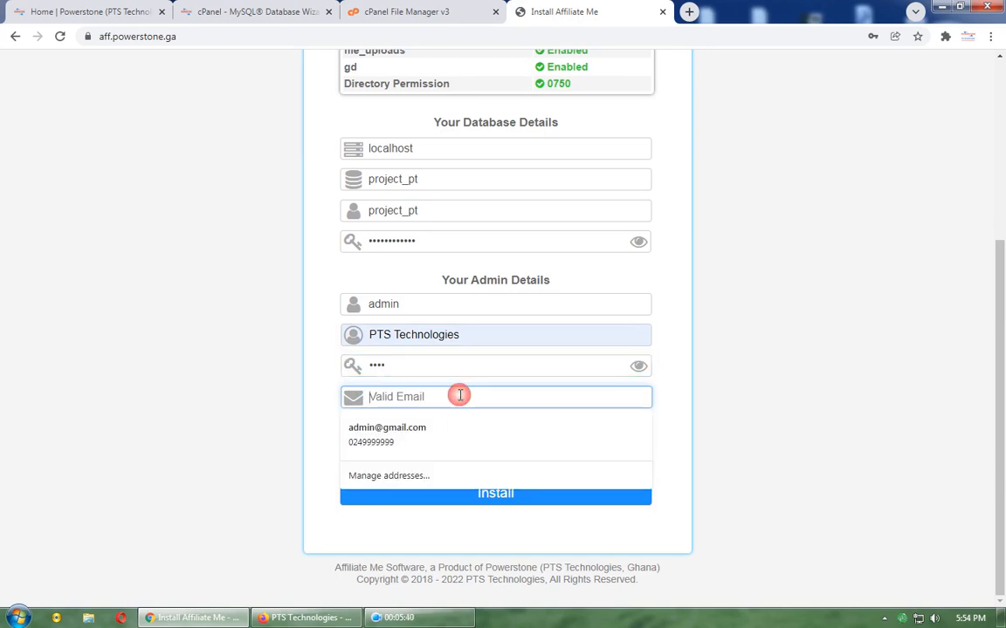
{"action": "left_click", "coordinate": [443, 428]}
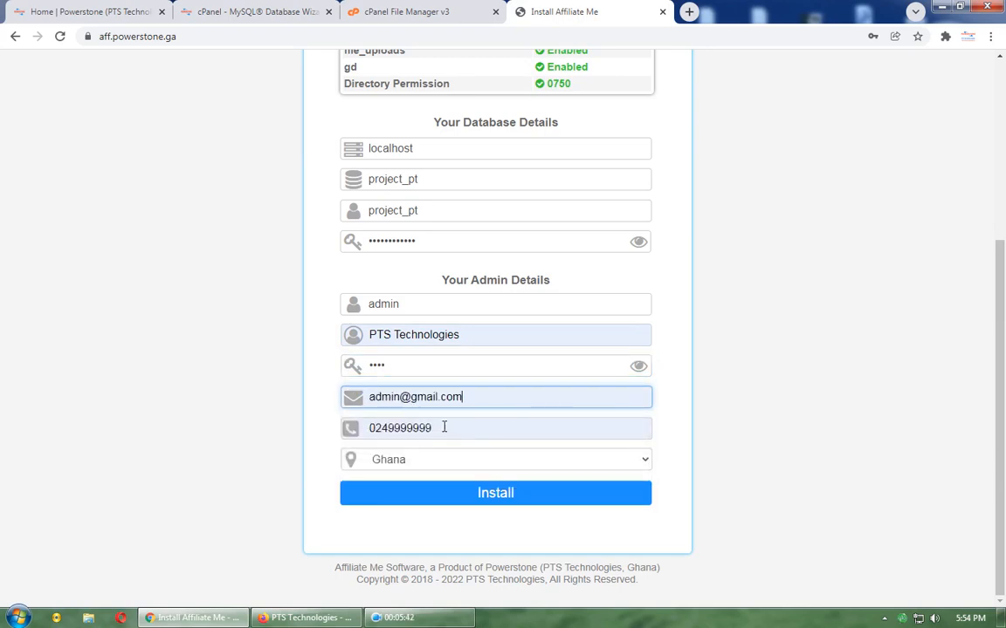
{"action": "left_click", "coordinate": [637, 368]}
{"action": "left_click", "coordinate": [638, 368]}
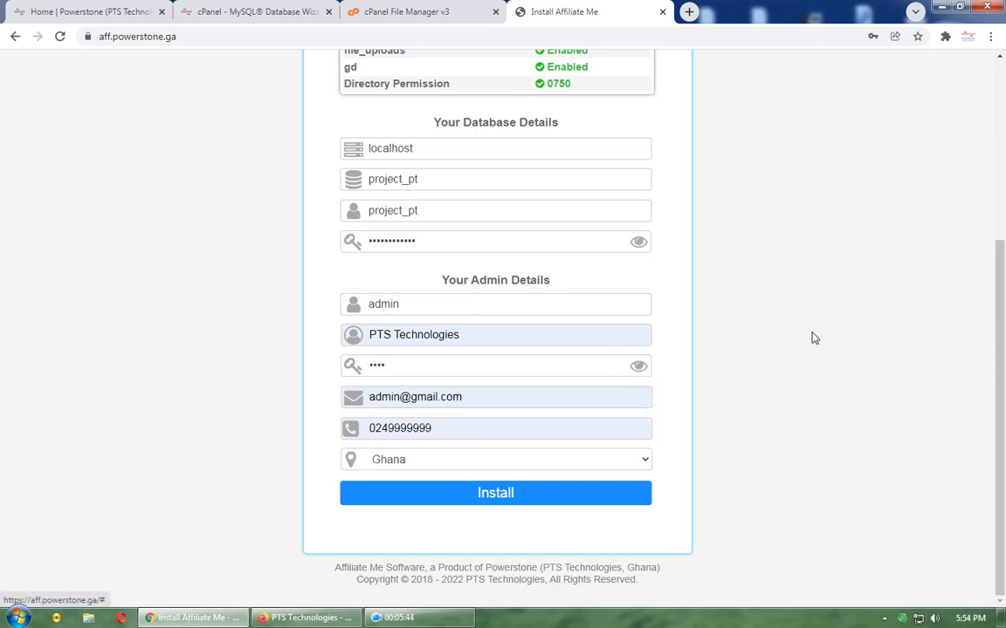
{"action": "scroll", "coordinate": [812, 338], "scroll_direction": "up", "scroll_amount": 3}
{"action": "scroll", "coordinate": [812, 337], "scroll_direction": "down", "scroll_amount": 5}
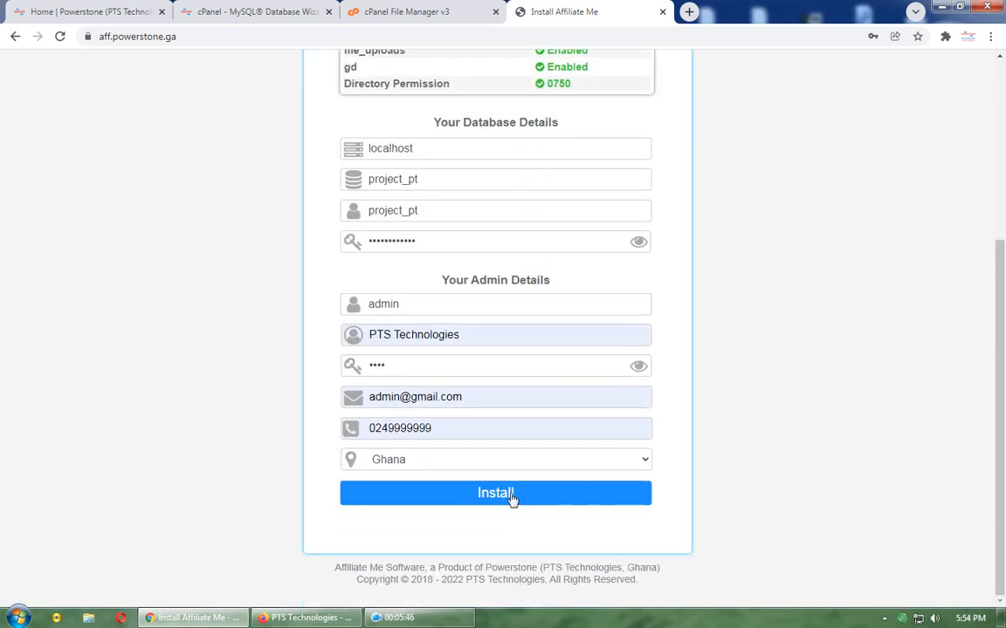
{"action": "left_click", "coordinate": [512, 496]}
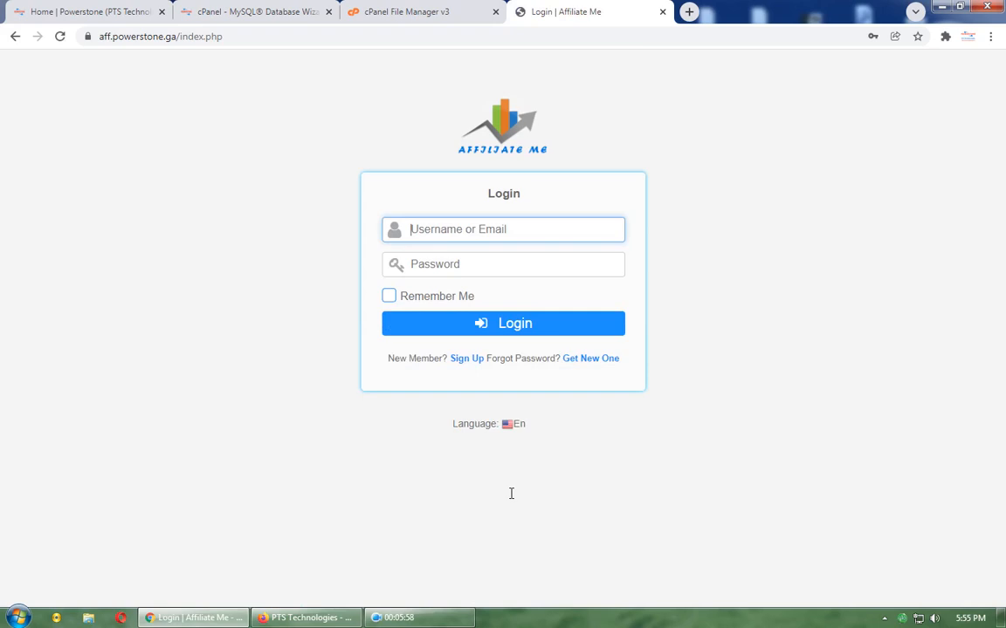
Step: Log in as admin with the admin password, dismissing Chrome's breach warning and save-password prompt
{"action": "left_click", "coordinate": [529, 233]}
{"action": "left_click", "coordinate": [499, 261]}
{"action": "left_click", "coordinate": [499, 264]}
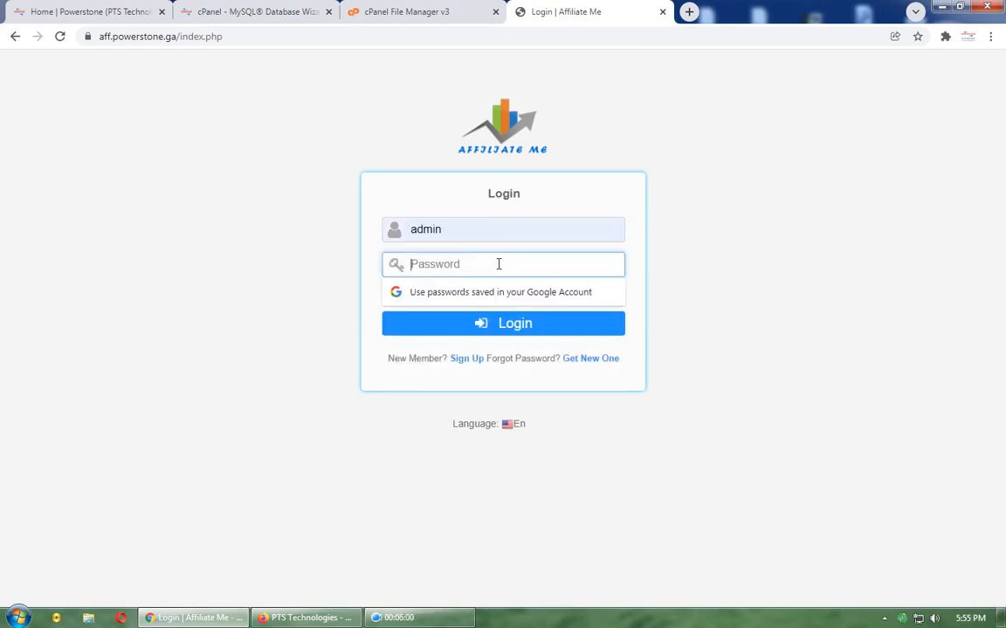
{"action": "type", "text": "1234"}
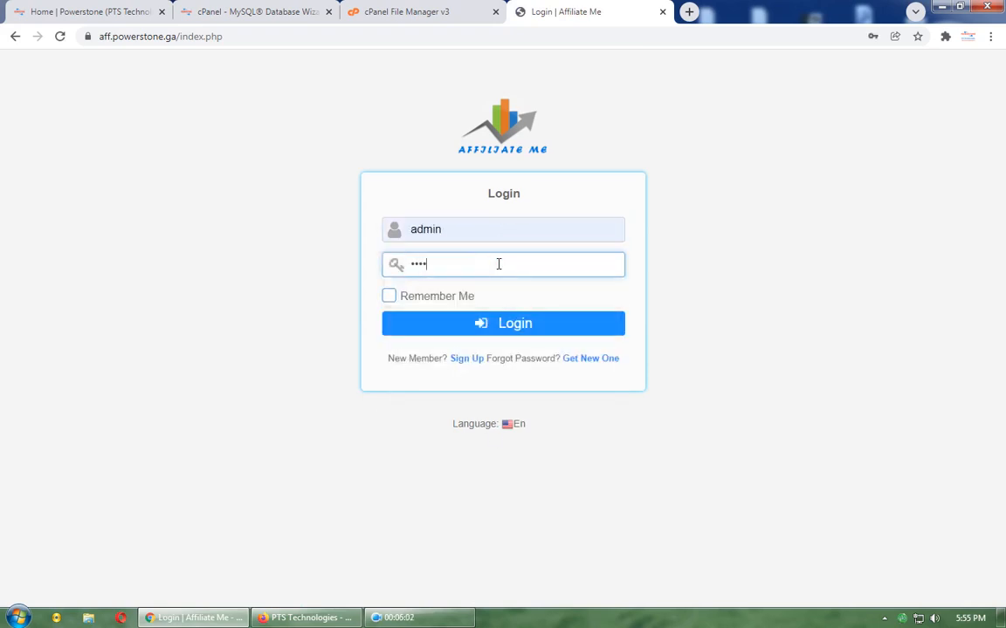
{"action": "key", "text": "Return"}
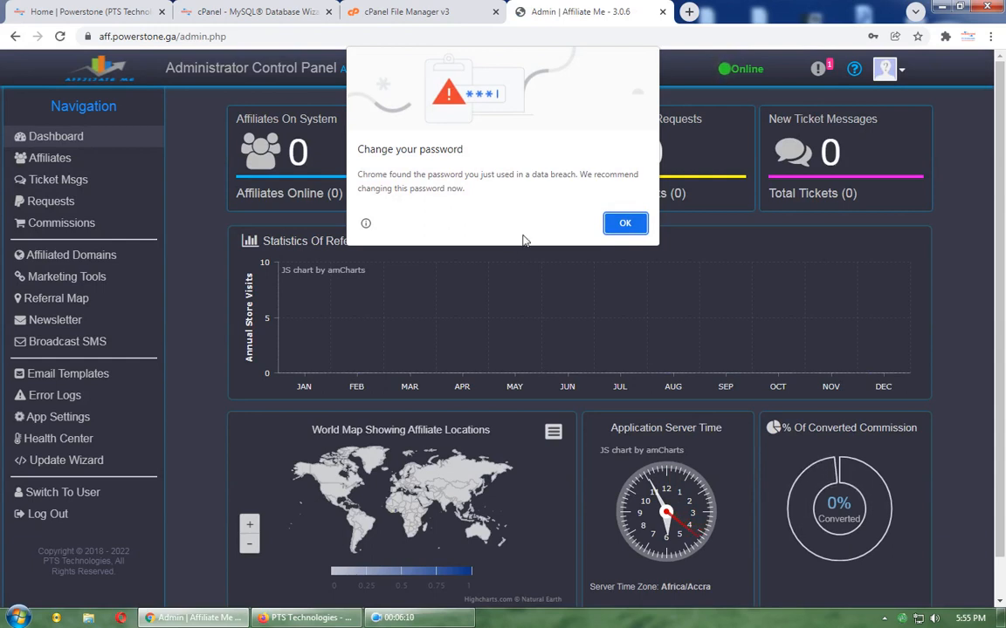
{"action": "left_click", "coordinate": [632, 223]}
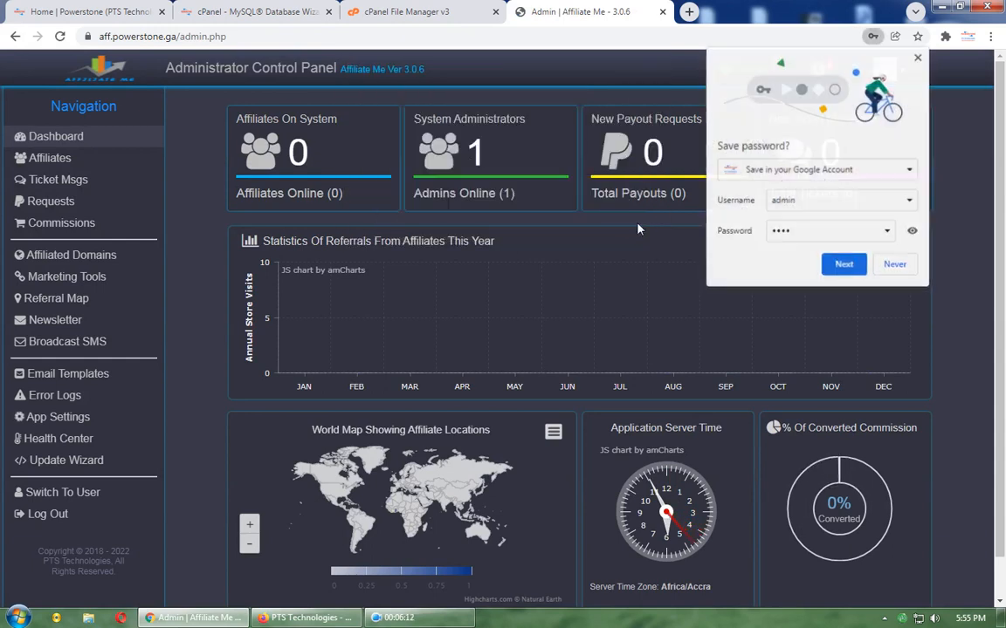
{"action": "left_click", "coordinate": [899, 262]}
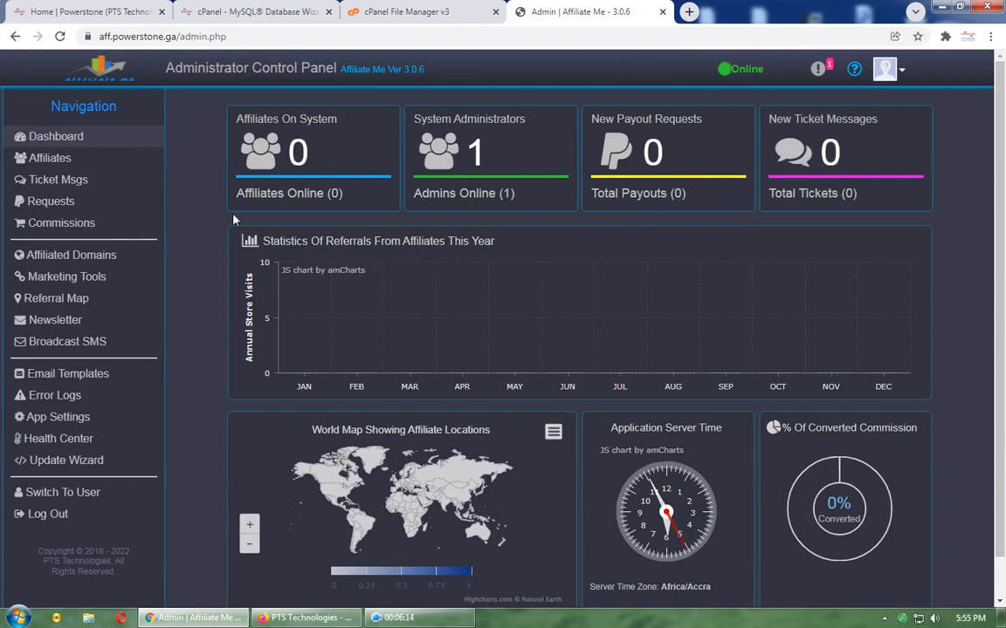
{"action": "scroll", "coordinate": [226, 226], "scroll_direction": "down", "scroll_amount": 1}
{"action": "scroll", "coordinate": [226, 225], "scroll_direction": "up", "scroll_amount": 1}
Step: Open App Settings from the admin account menu, closing the help documentation tab it spawned
{"action": "left_click", "coordinate": [885, 70]}
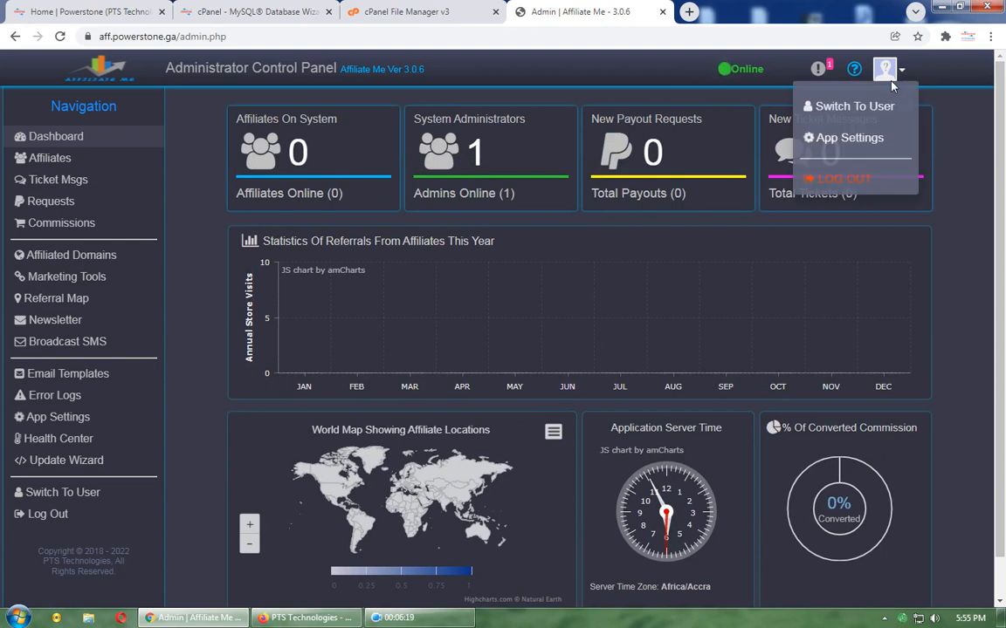
{"action": "left_click", "coordinate": [854, 138]}
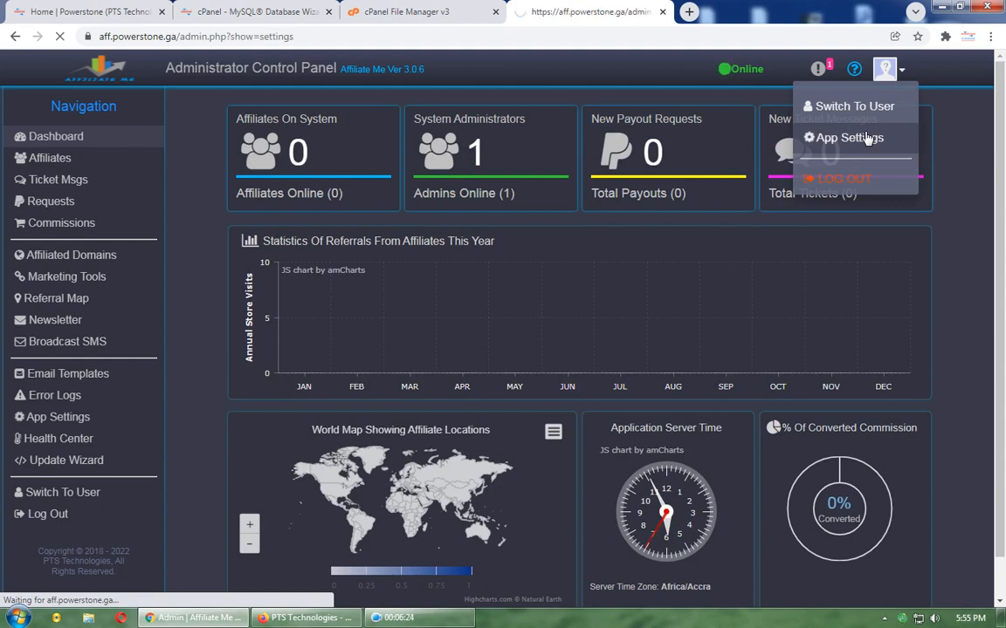
{"action": "left_click", "coordinate": [852, 75]}
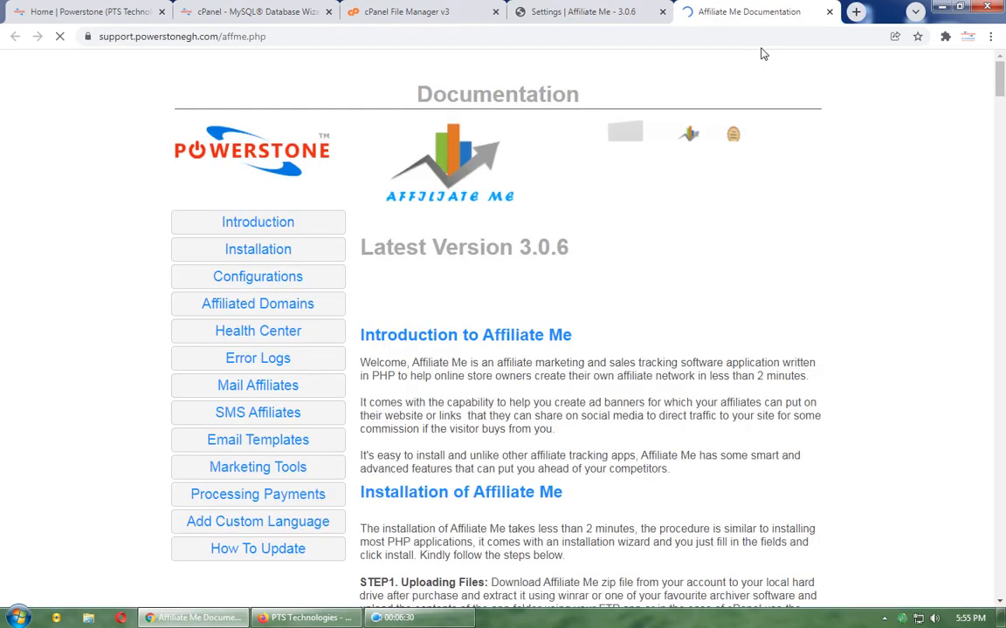
{"action": "left_click", "coordinate": [828, 12]}
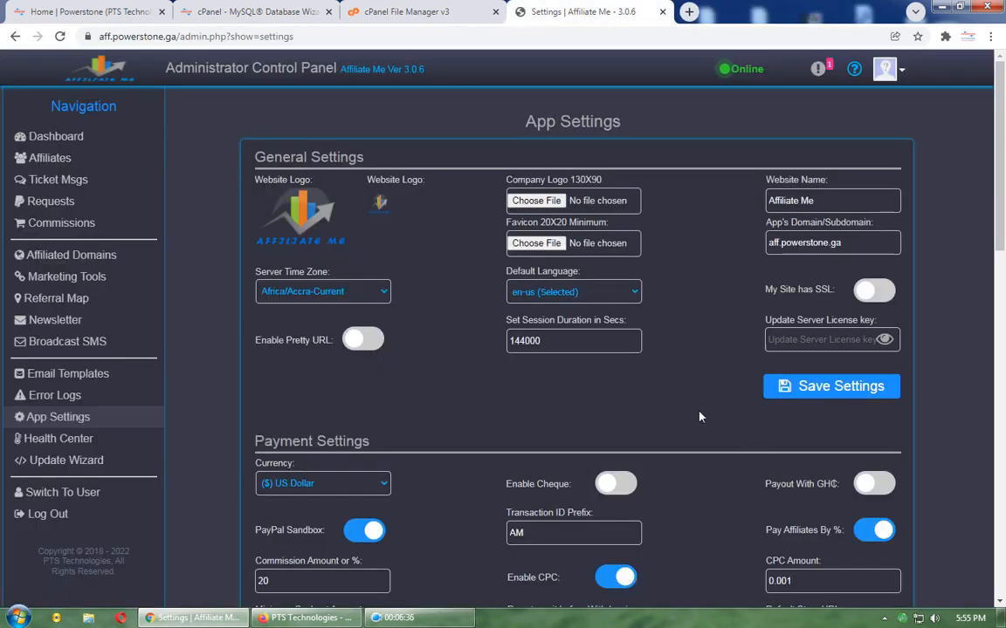
{"action": "scroll", "coordinate": [699, 416], "scroll_direction": "down", "scroll_amount": 7}
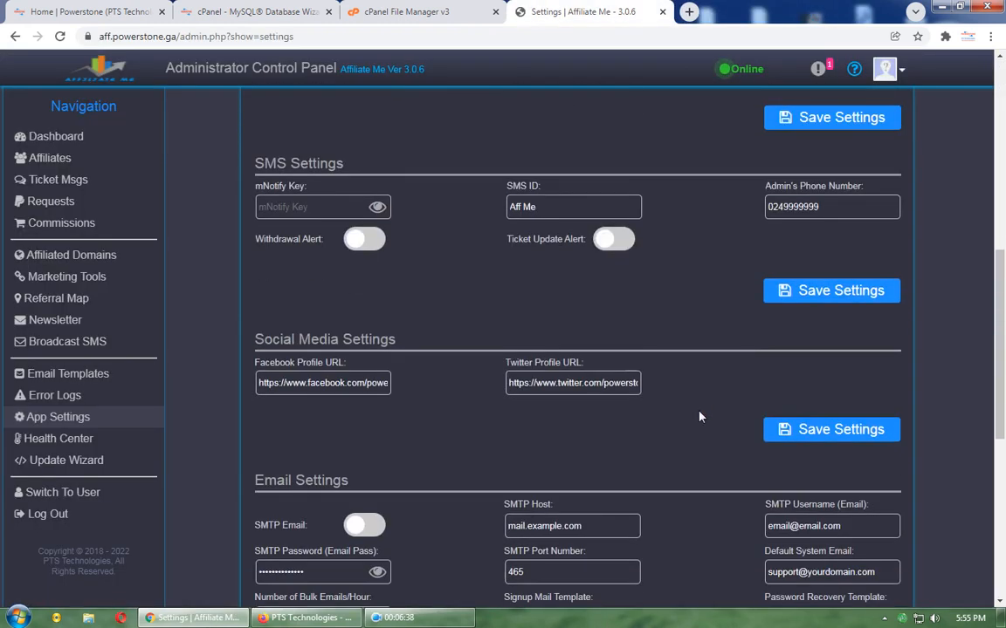
{"action": "scroll", "coordinate": [699, 416], "scroll_direction": "up", "scroll_amount": 7}
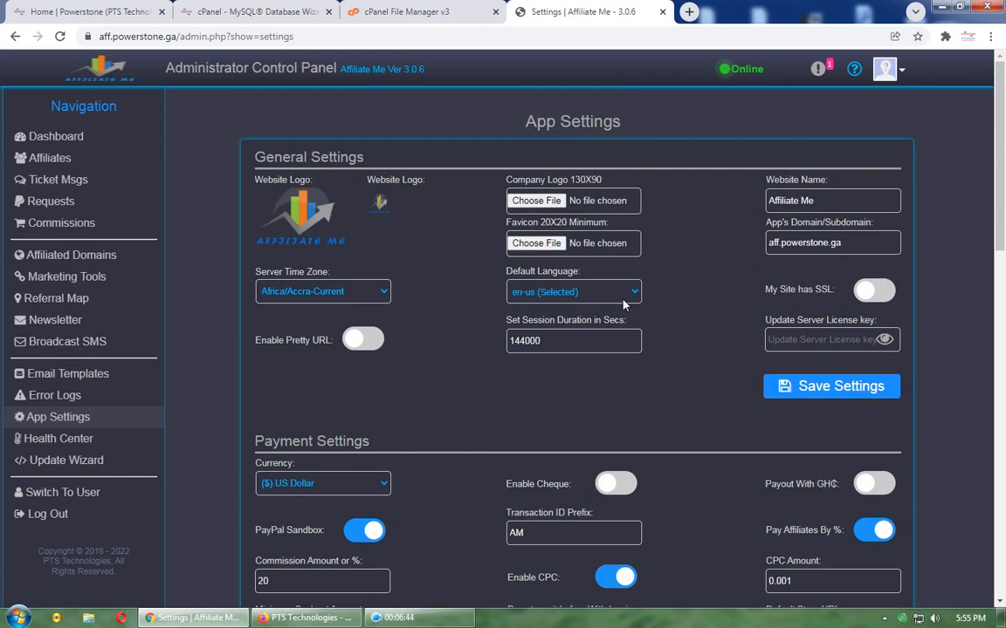
Step: Add powerstone.ga as an affiliated domain on the Affiliated Domains page
{"action": "left_click", "coordinate": [127, 269]}
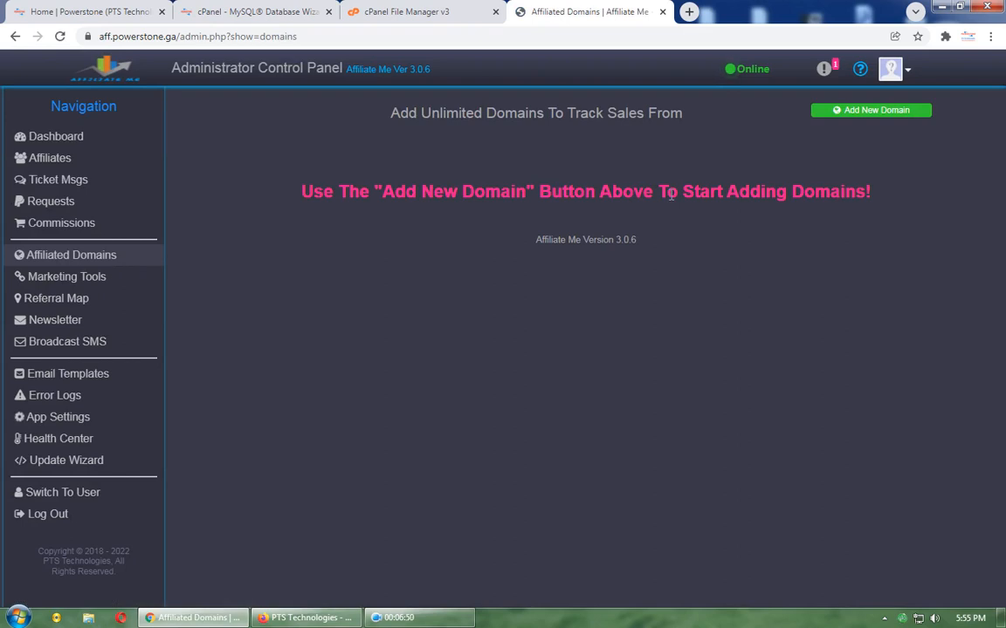
{"action": "left_click", "coordinate": [856, 110]}
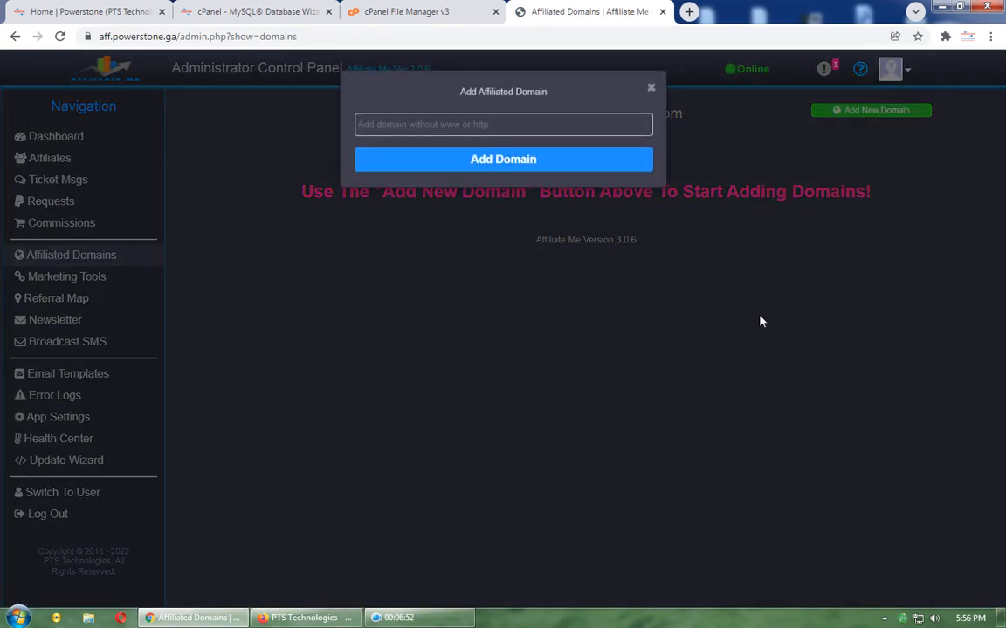
{"action": "left_click", "coordinate": [760, 321]}
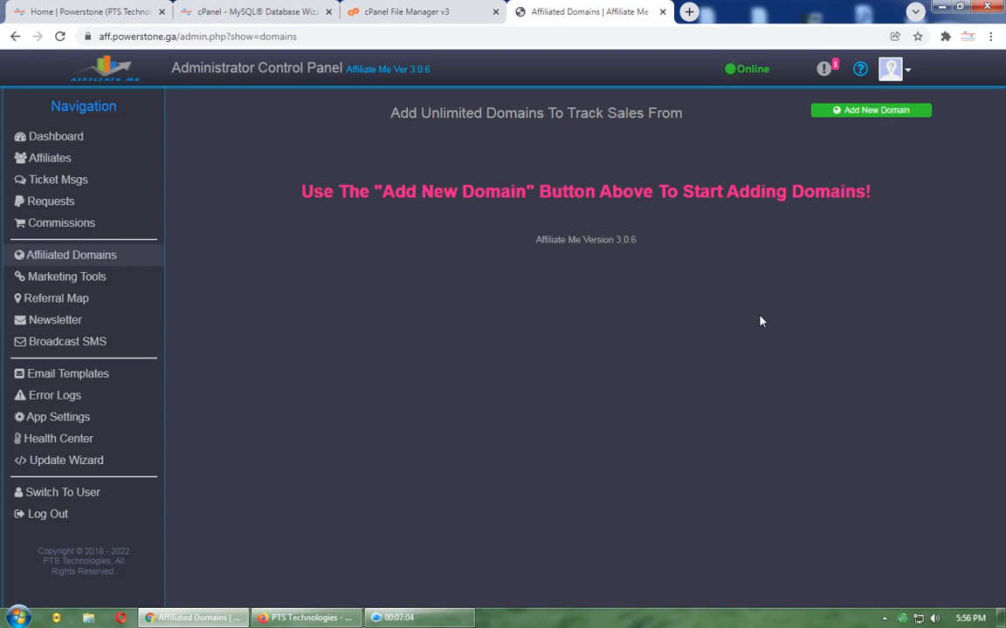
{"action": "left_click", "coordinate": [849, 110]}
{"action": "left_click", "coordinate": [478, 123]}
{"action": "left_click", "coordinate": [455, 153]}
{"action": "left_click", "coordinate": [467, 160]}
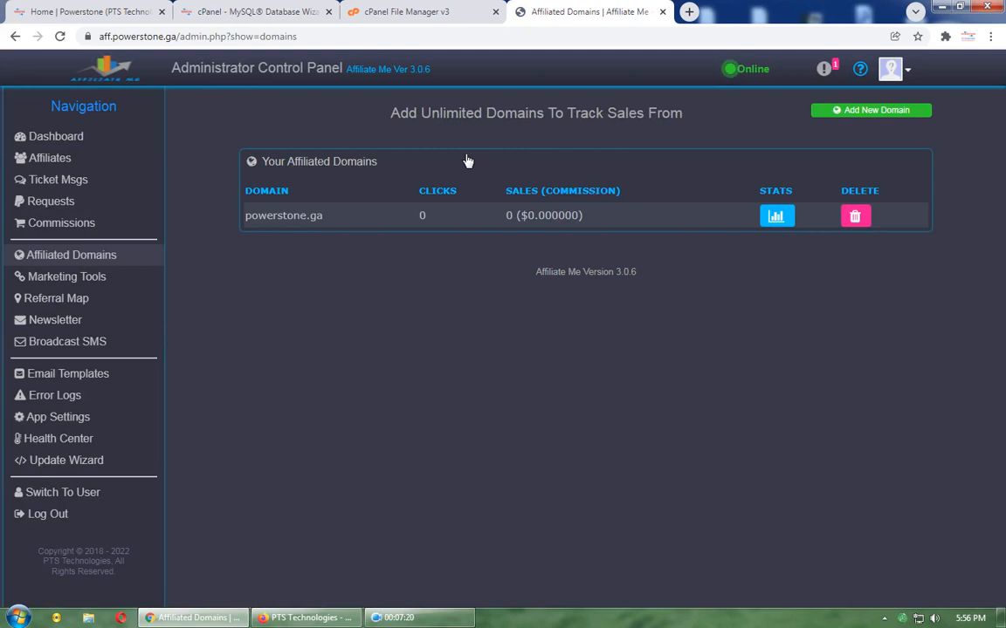
Step: View powerstone.ga's monthly statistics, which show 0 clicks and 0 sales
{"action": "left_click", "coordinate": [821, 115]}
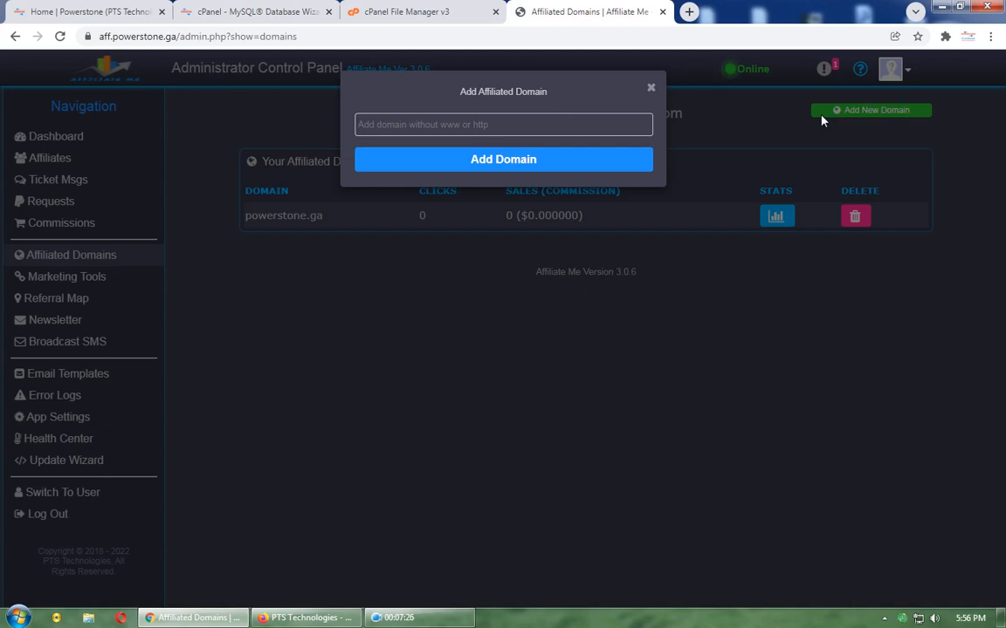
{"action": "left_click", "coordinate": [821, 118]}
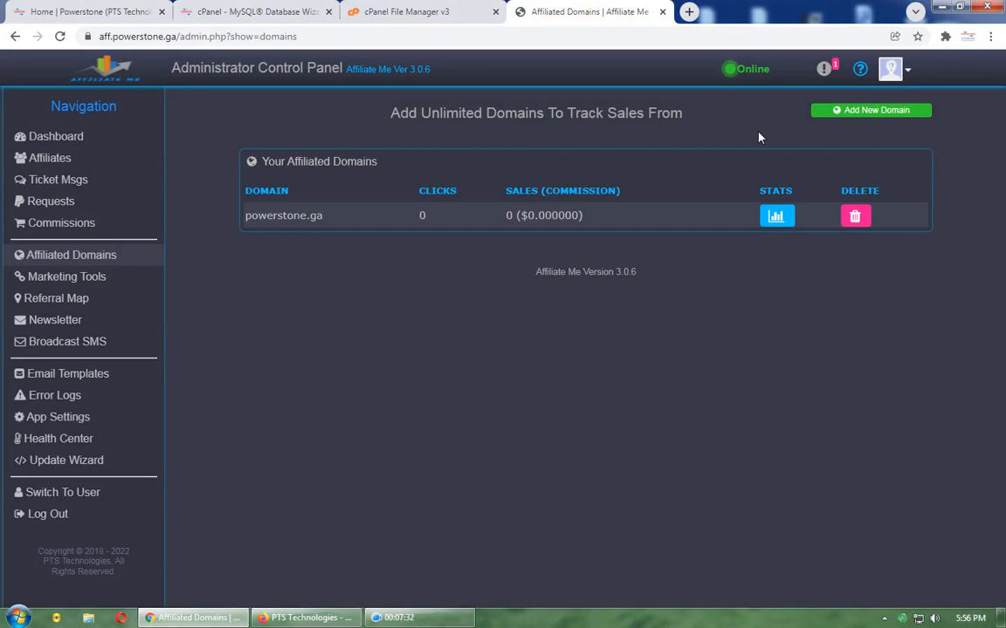
{"action": "left_click", "coordinate": [766, 219]}
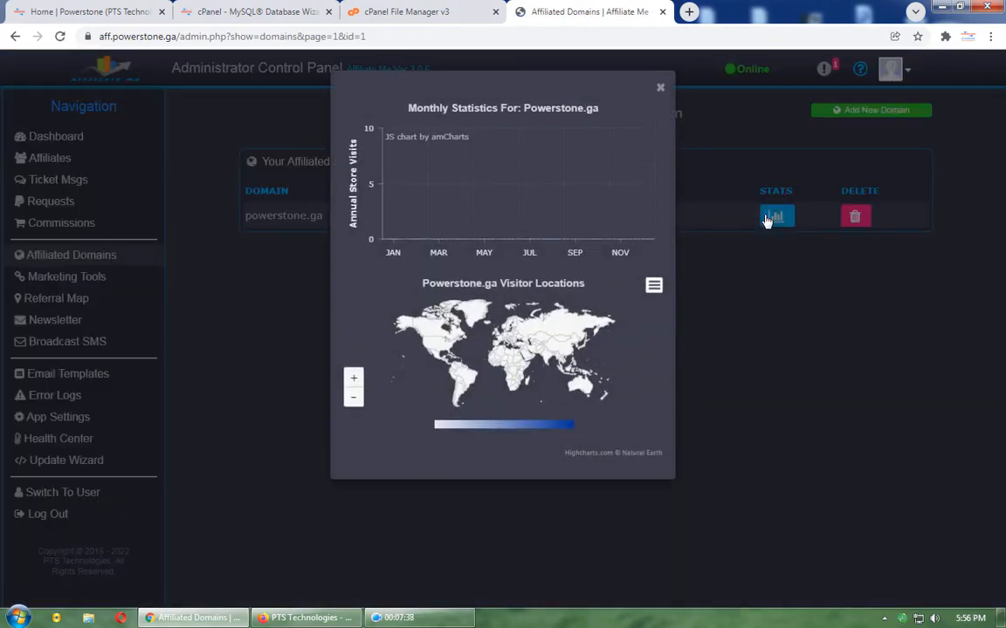
{"action": "left_click", "coordinate": [766, 220]}
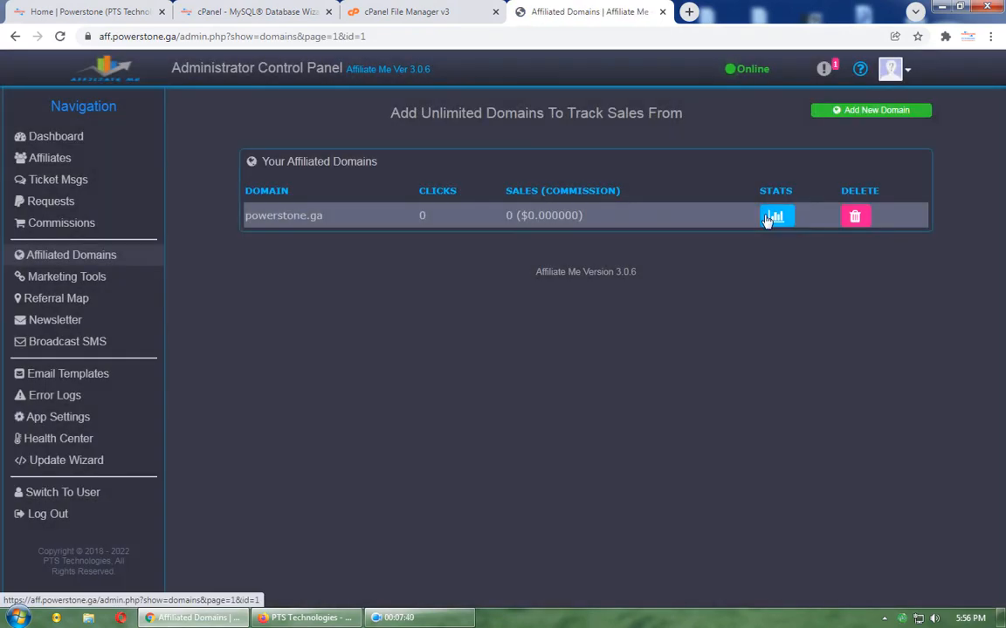
{"action": "left_click", "coordinate": [109, 276]}
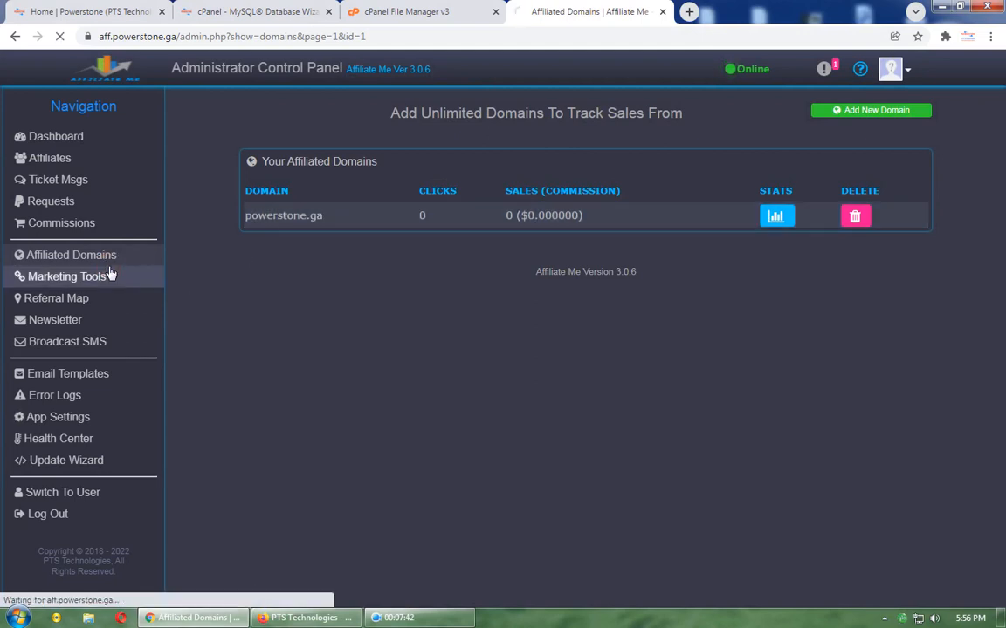
Step: Review and select the Integration API tracker script and payment-confirmation iframe code
{"action": "left_click", "coordinate": [849, 148]}
{"action": "left_click", "coordinate": [689, 152]}
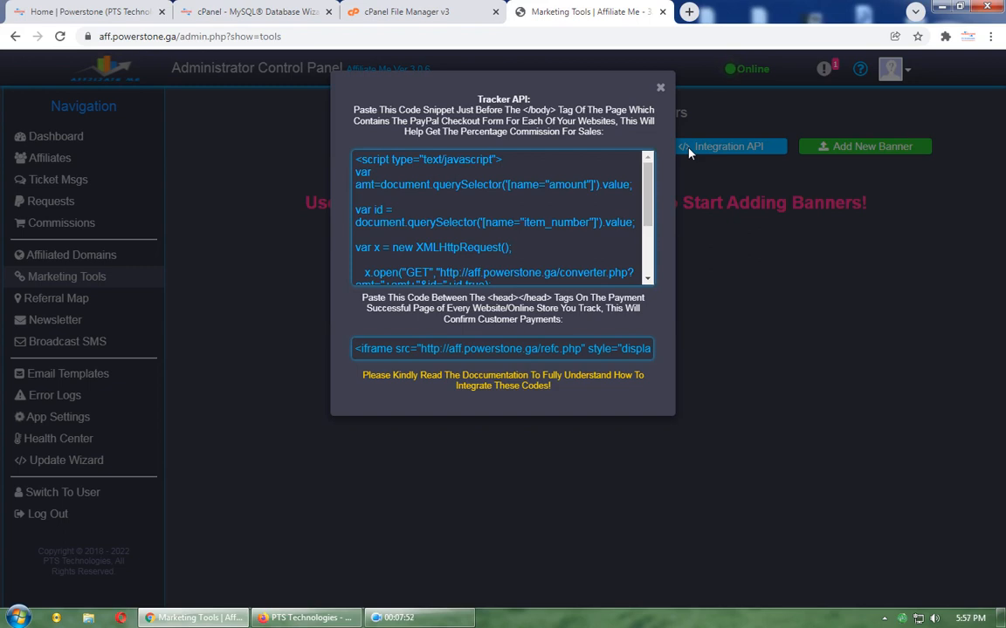
{"action": "left_click", "coordinate": [497, 218]}
{"action": "left_click", "coordinate": [476, 348]}
{"action": "left_click", "coordinate": [477, 348]}
{"action": "left_click", "coordinate": [511, 198]}
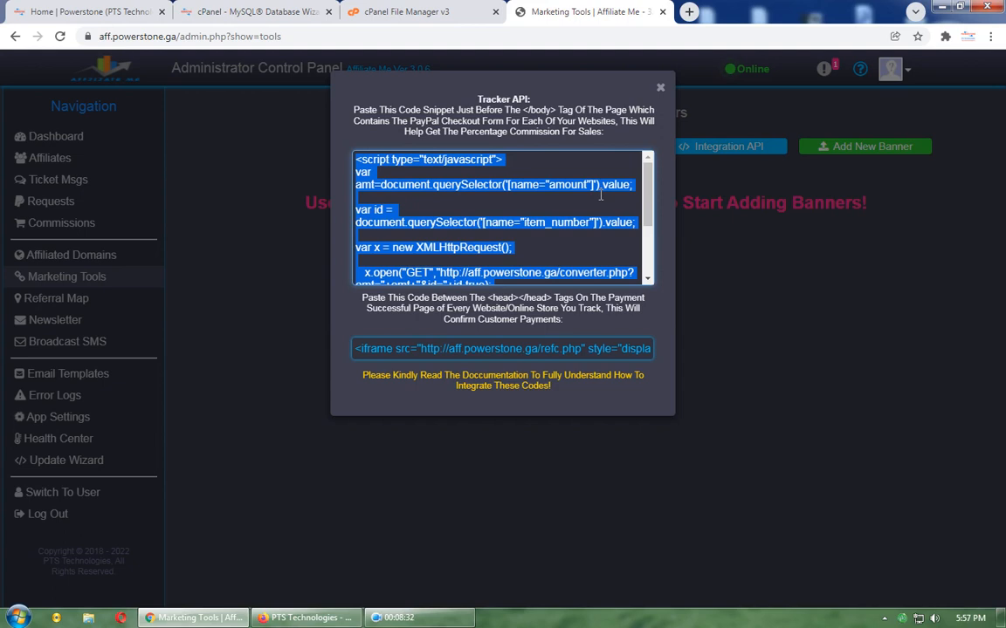
{"action": "left_click", "coordinate": [575, 354]}
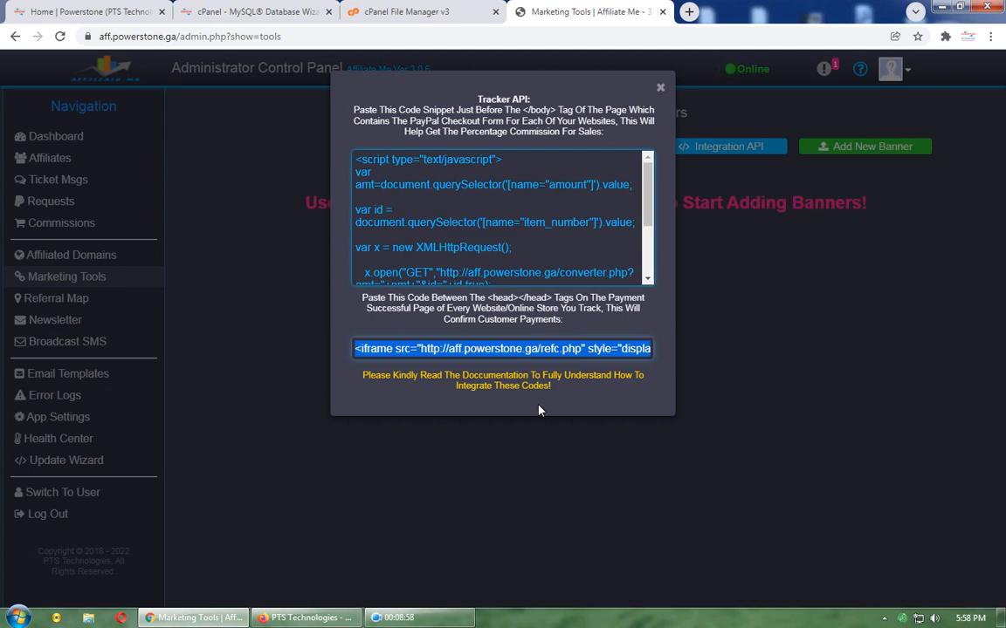
{"action": "left_click", "coordinate": [688, 285]}
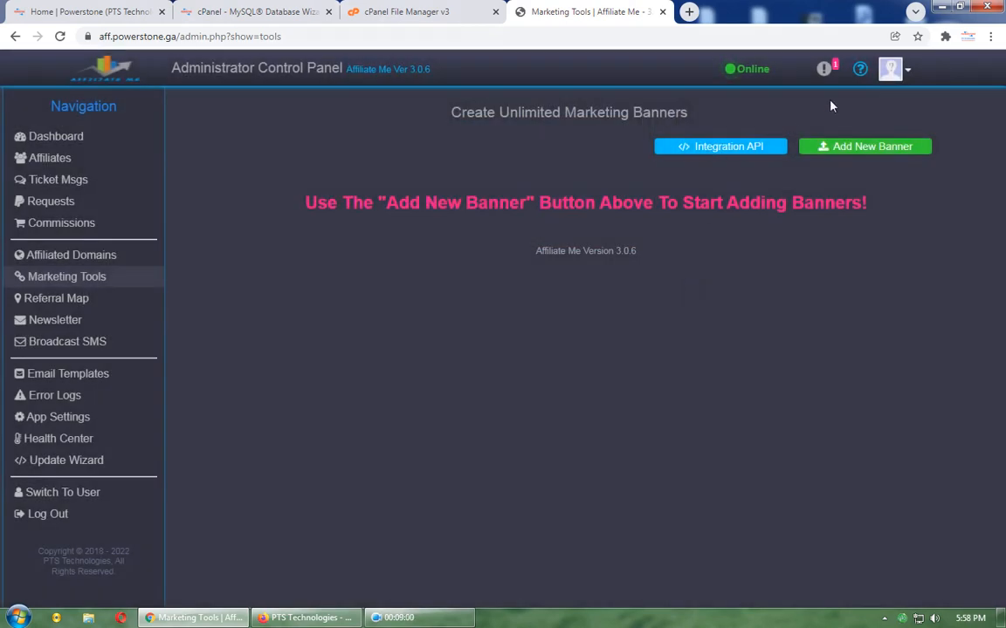
{"action": "left_click", "coordinate": [892, 71]}
Step: Switch to the admin's affiliate dashboard, view its link QR code, then log out
{"action": "left_click", "coordinate": [847, 104]}
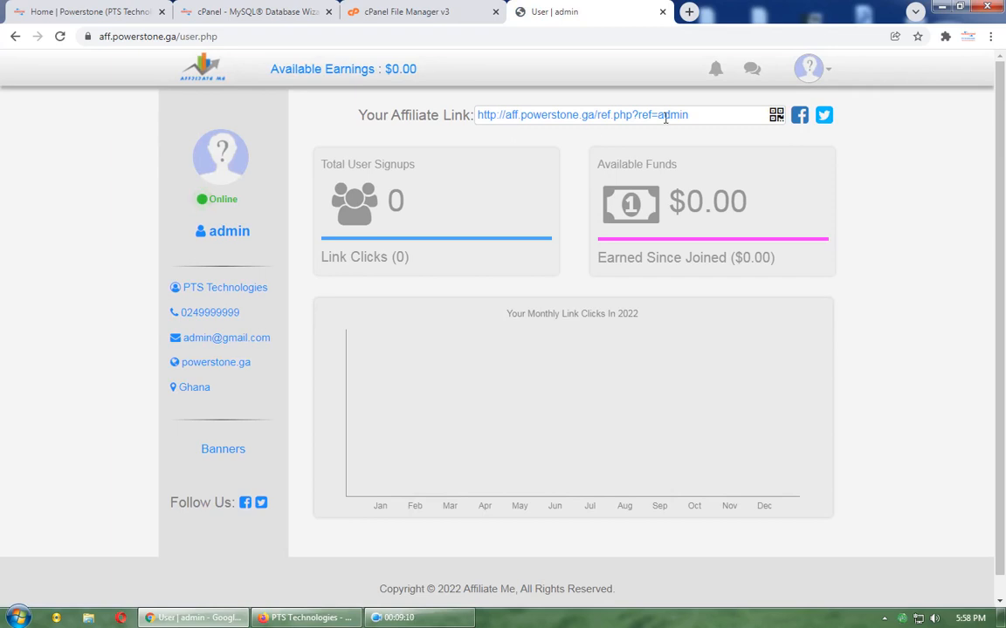
{"action": "left_click", "coordinate": [776, 115]}
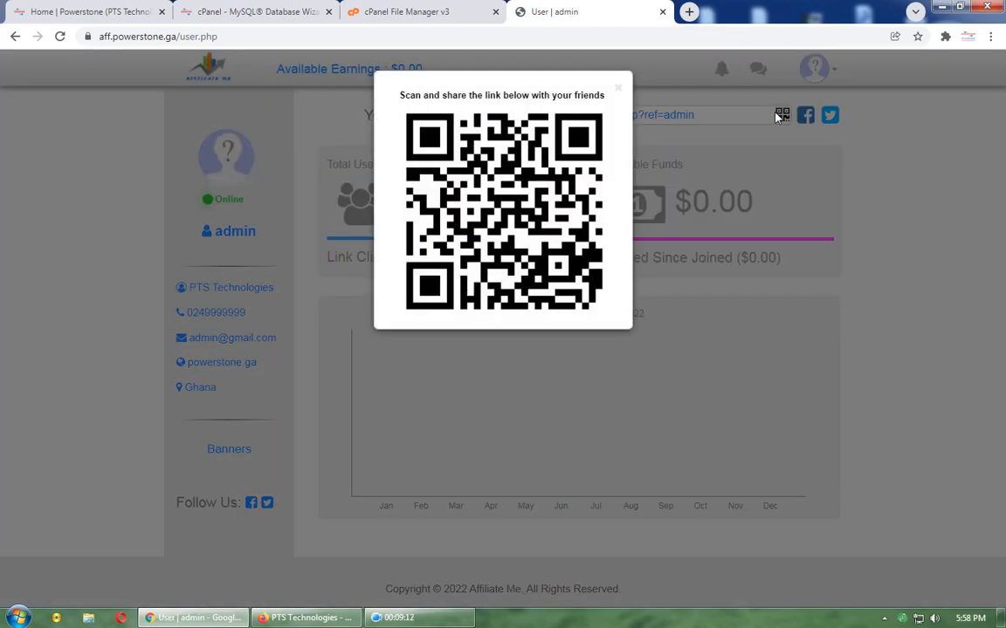
{"action": "left_click", "coordinate": [781, 116]}
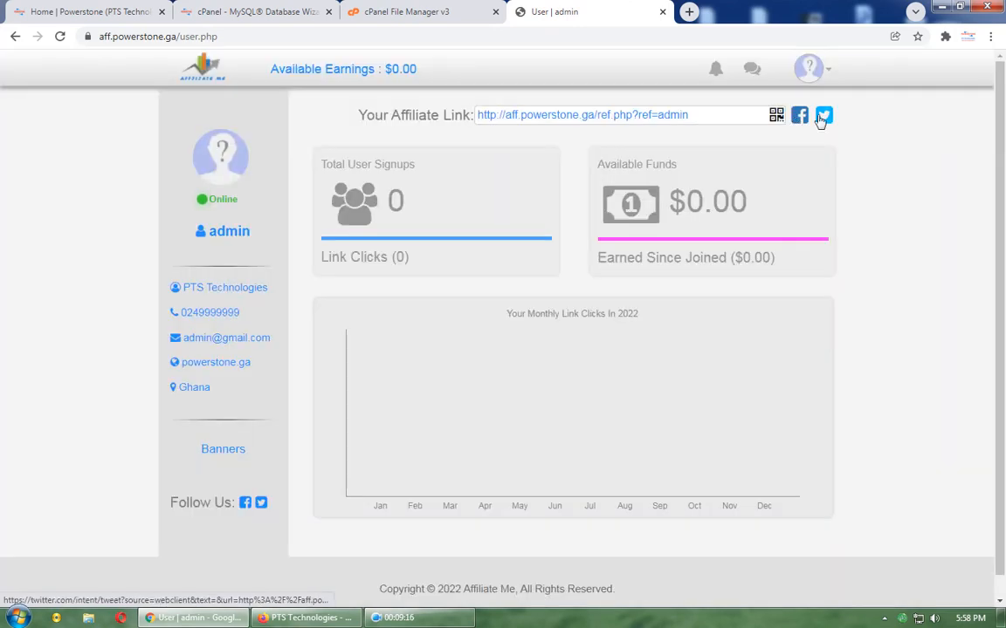
{"action": "left_click", "coordinate": [809, 69]}
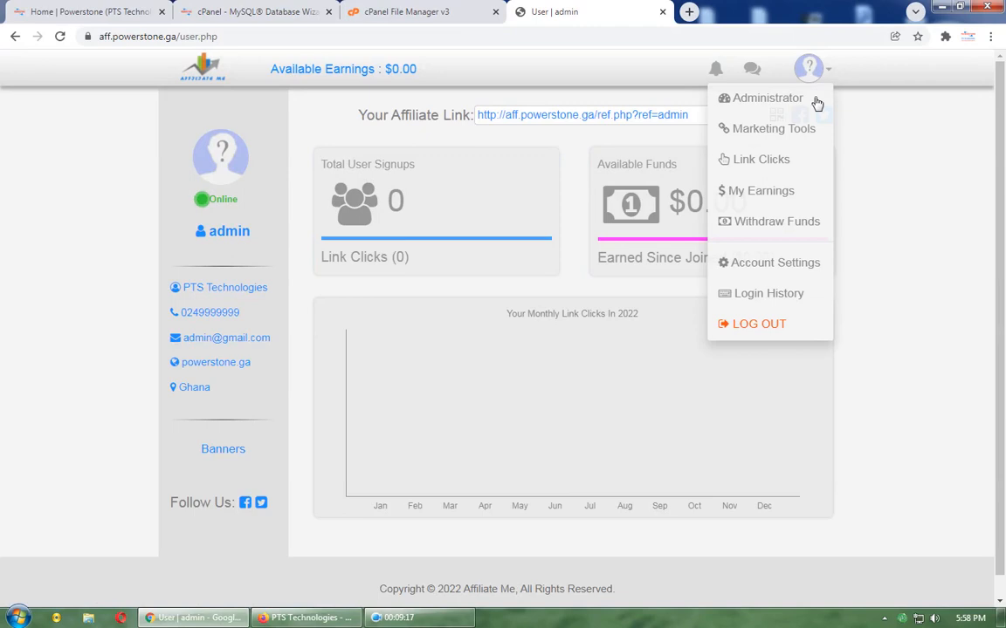
{"action": "left_click", "coordinate": [780, 325]}
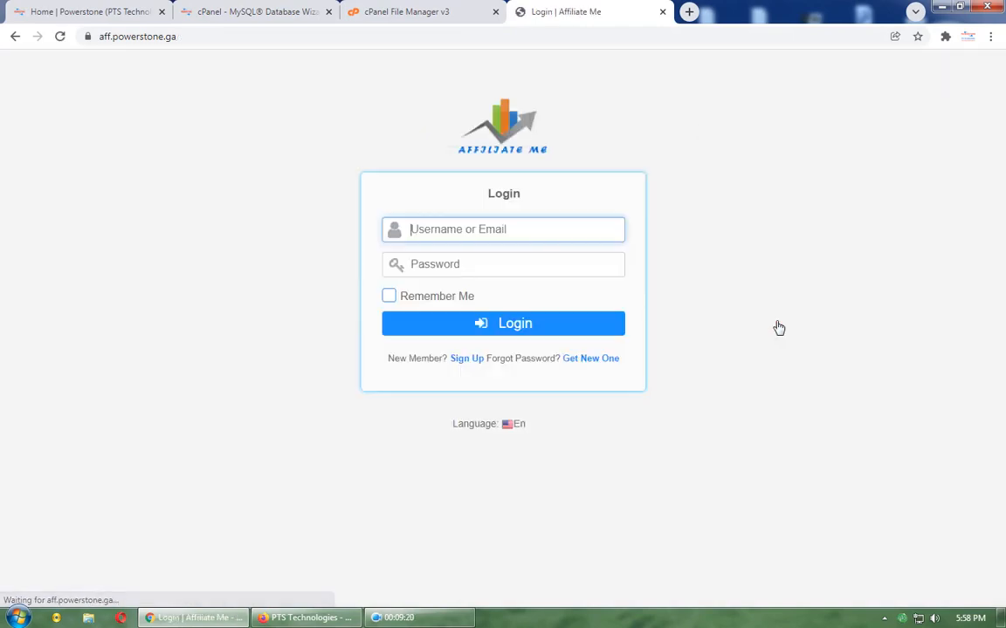
Step: Set the login page language to Es and sign in with the admin username and password
{"action": "left_click", "coordinate": [467, 425]}
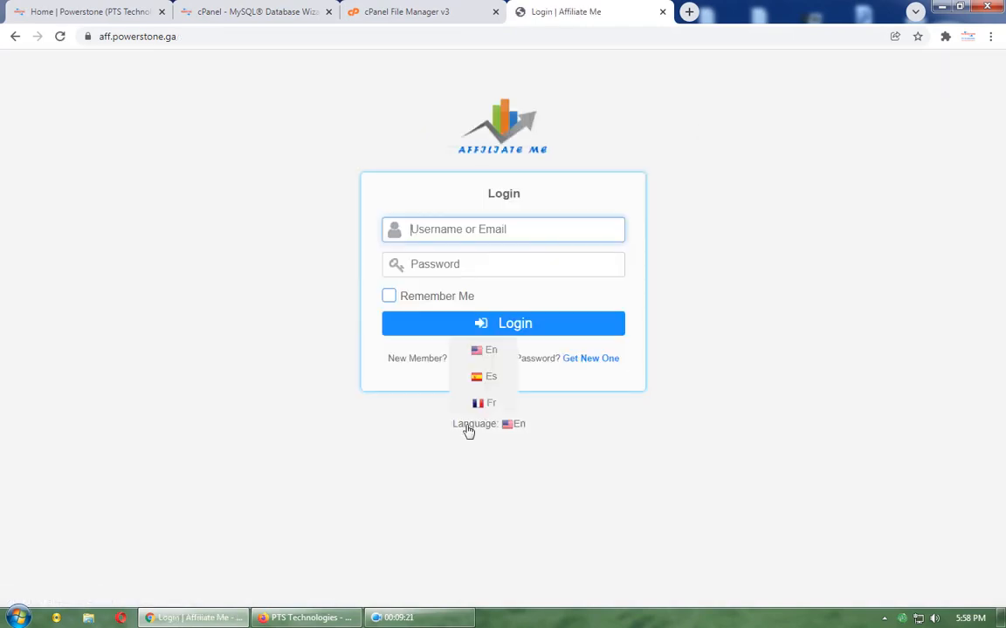
{"action": "left_click", "coordinate": [490, 377]}
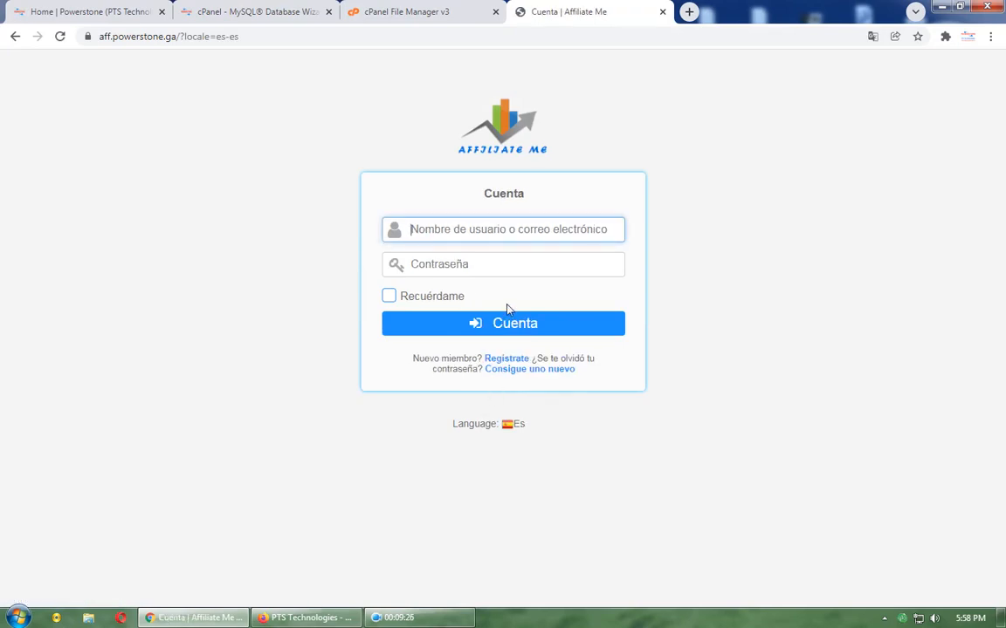
{"action": "left_click", "coordinate": [509, 229]}
{"action": "left_click", "coordinate": [492, 284]}
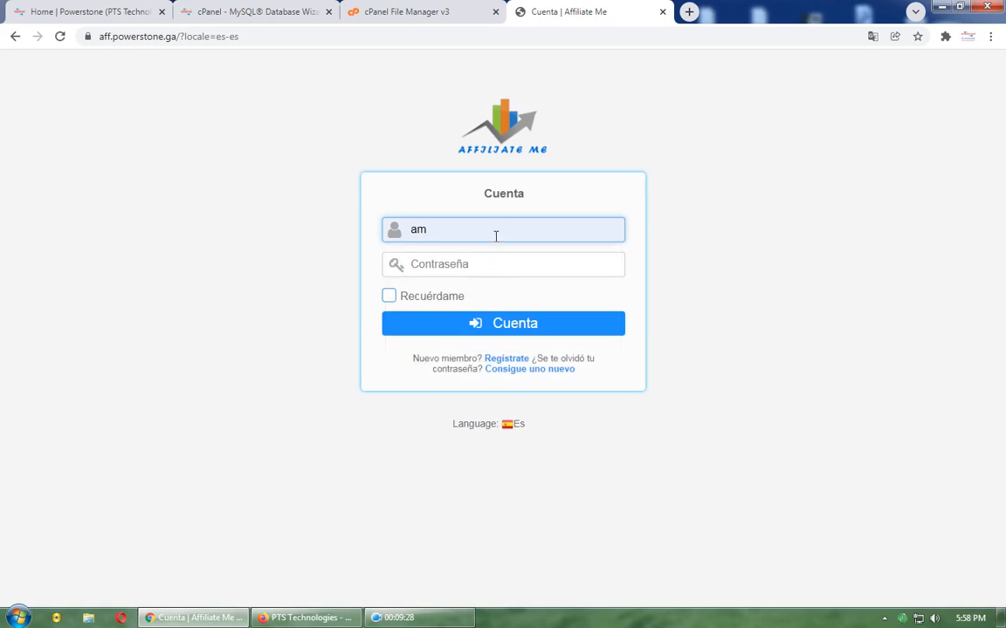
{"action": "key", "text": "BackSpace"}
{"action": "key", "text": "BackSpace"}
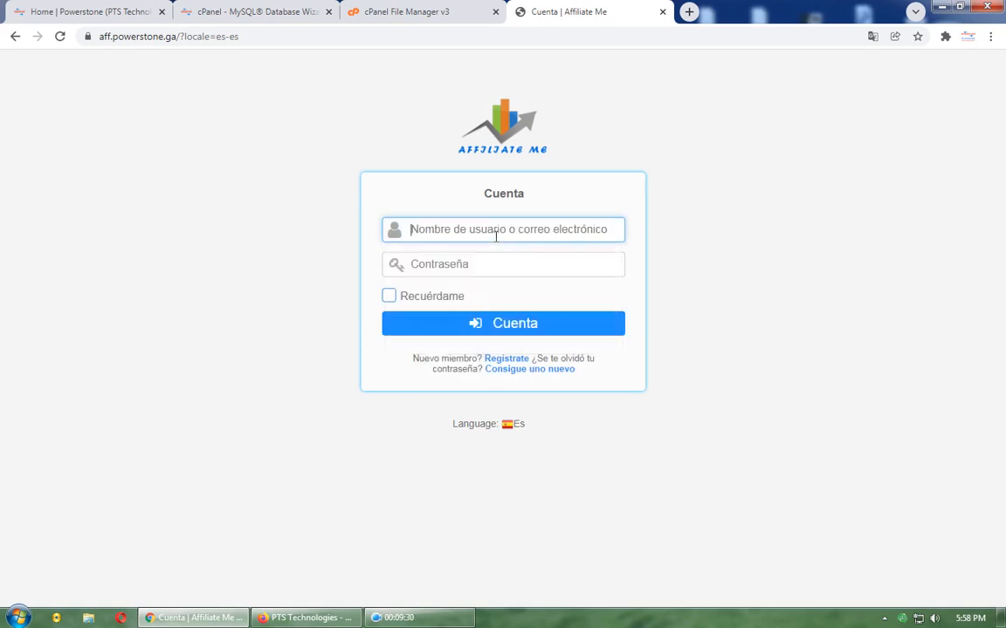
{"action": "left_click", "coordinate": [496, 229]}
{"action": "left_click", "coordinate": [473, 260]}
{"action": "left_click", "coordinate": [494, 272]}
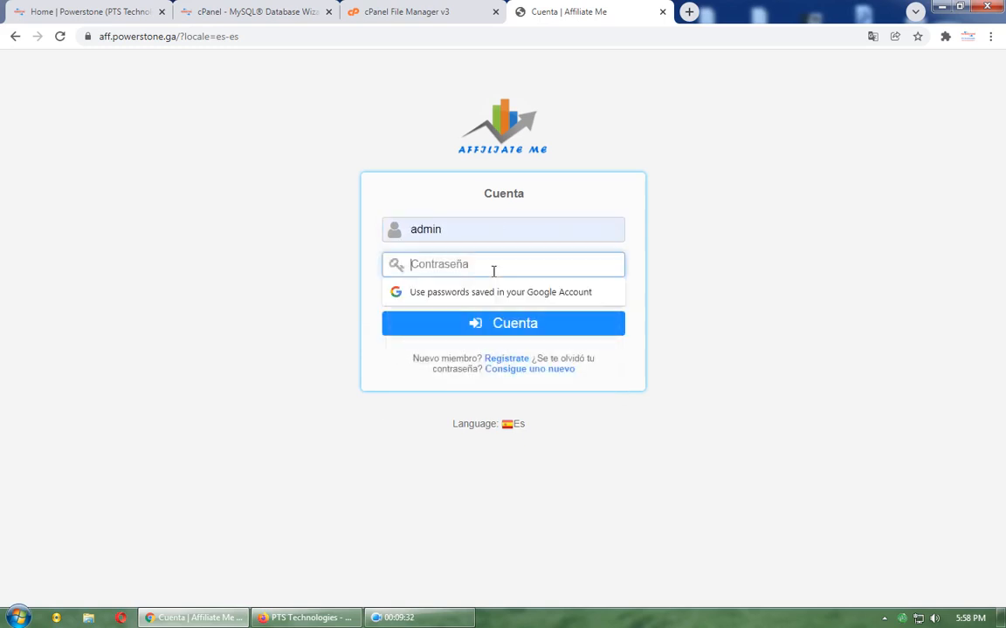
{"action": "type", "text": "****"}
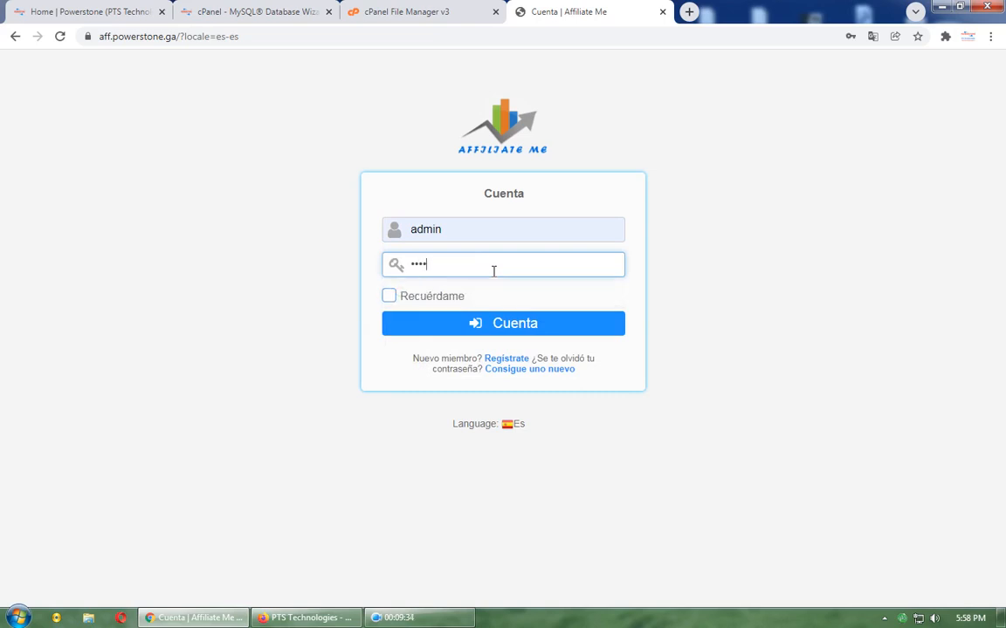
{"action": "key", "text": "Return"}
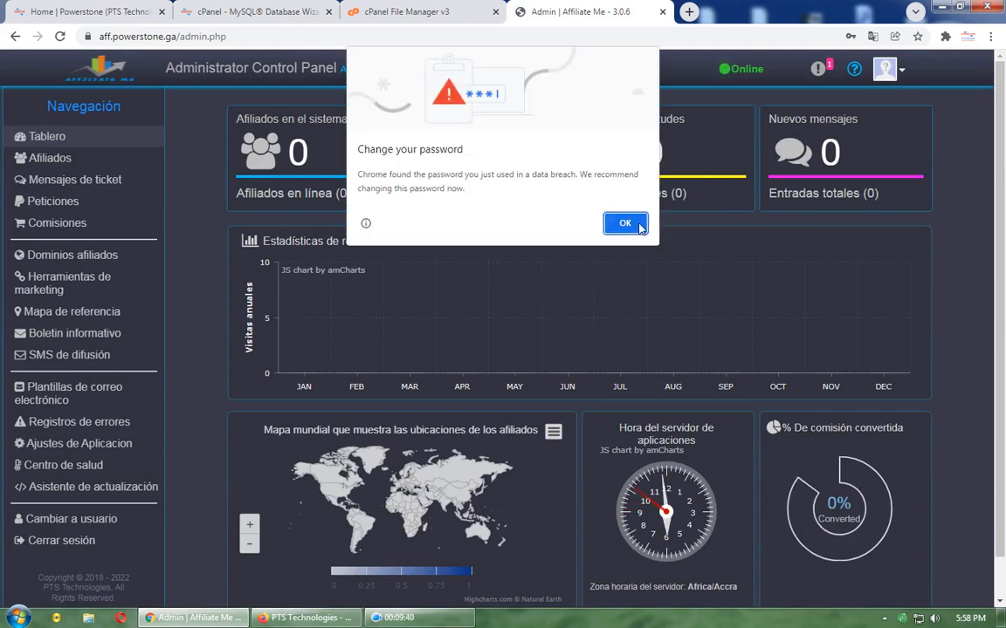
Step: Dismiss Chrome's password prompts and switch to the admin's affiliate dashboard via Cambiar a usuario
{"action": "left_click", "coordinate": [625, 223]}
{"action": "left_click", "coordinate": [893, 265]}
{"action": "left_click", "coordinate": [885, 69]}
{"action": "left_click", "coordinate": [857, 107]}
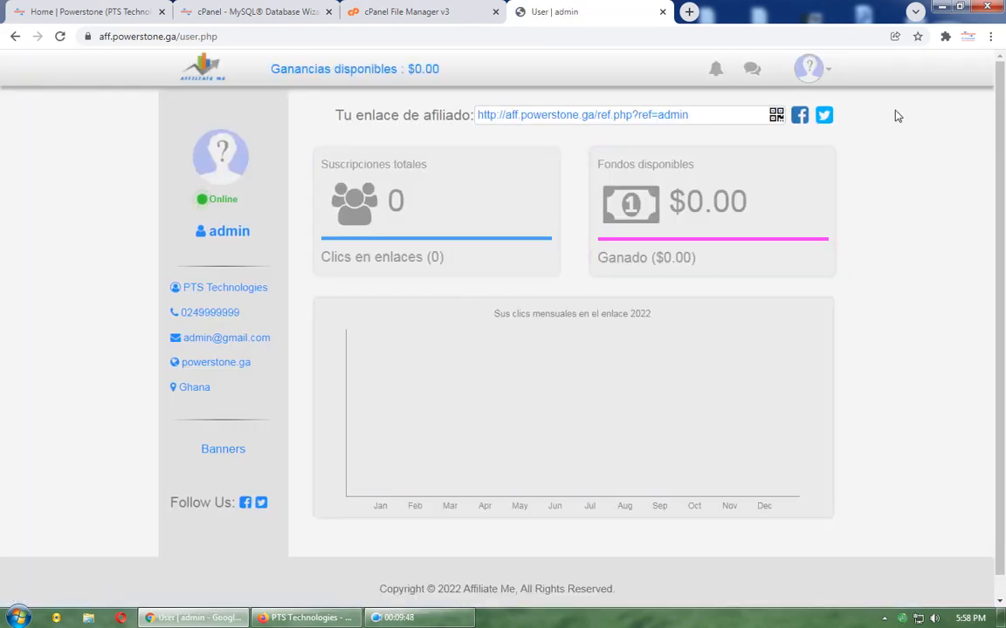
{"action": "left_click", "coordinate": [808, 68]}
Step: Log out with CERRAR SESIÓN, returning to the English login page
{"action": "left_click", "coordinate": [735, 356]}
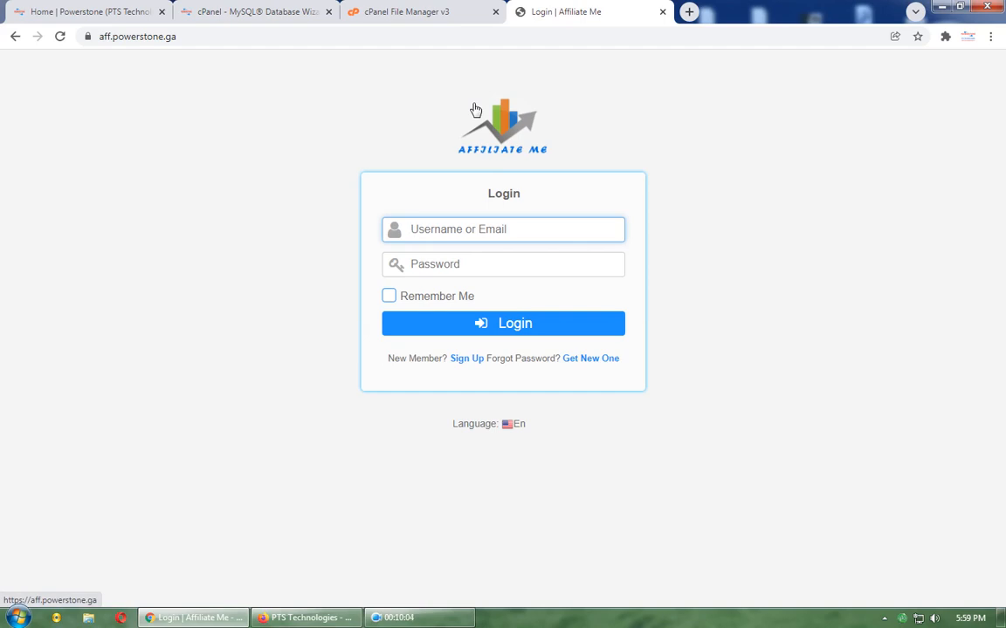
{"action": "left_click", "coordinate": [242, 170]}
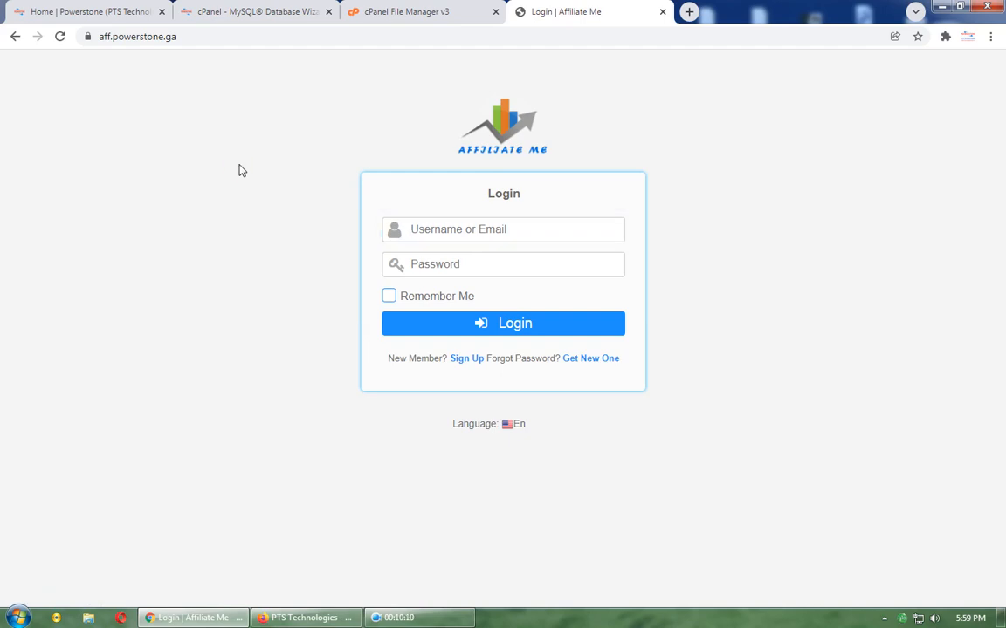